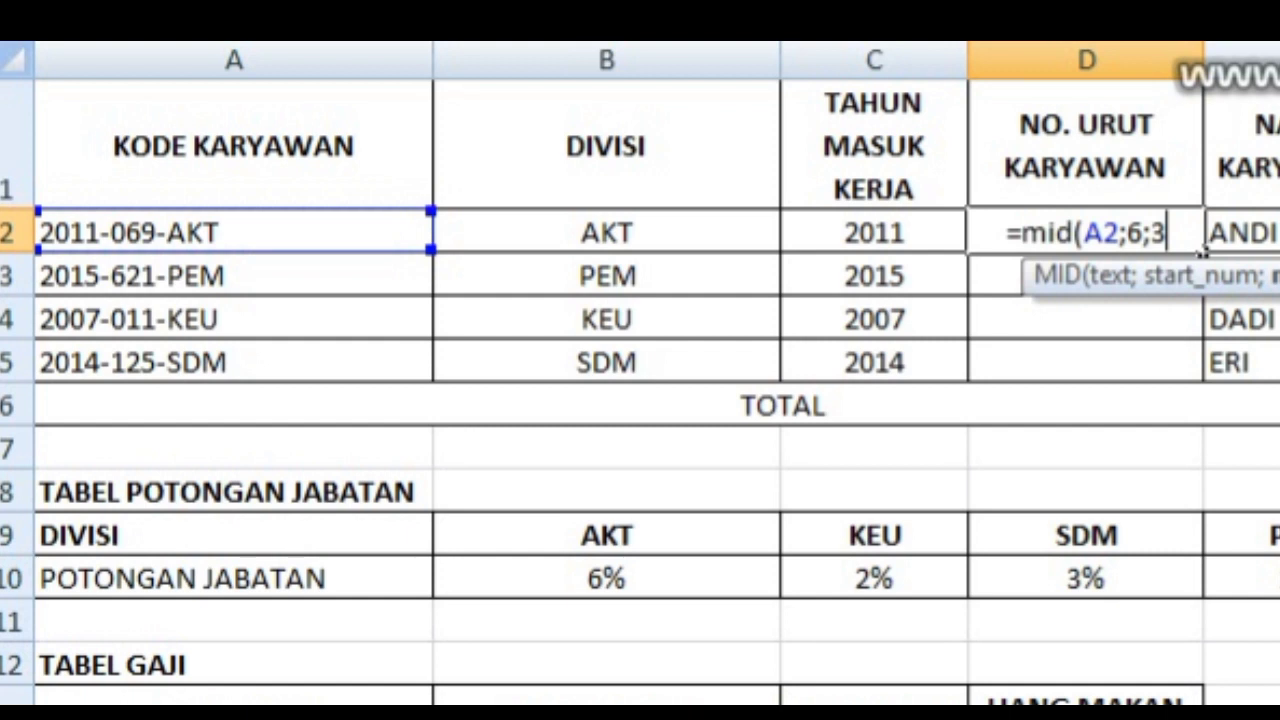
Step: Complete the formula =MID(A2;6;3) in D2 and fill it down the NO. URUT KARYAWAN column to D5
text())
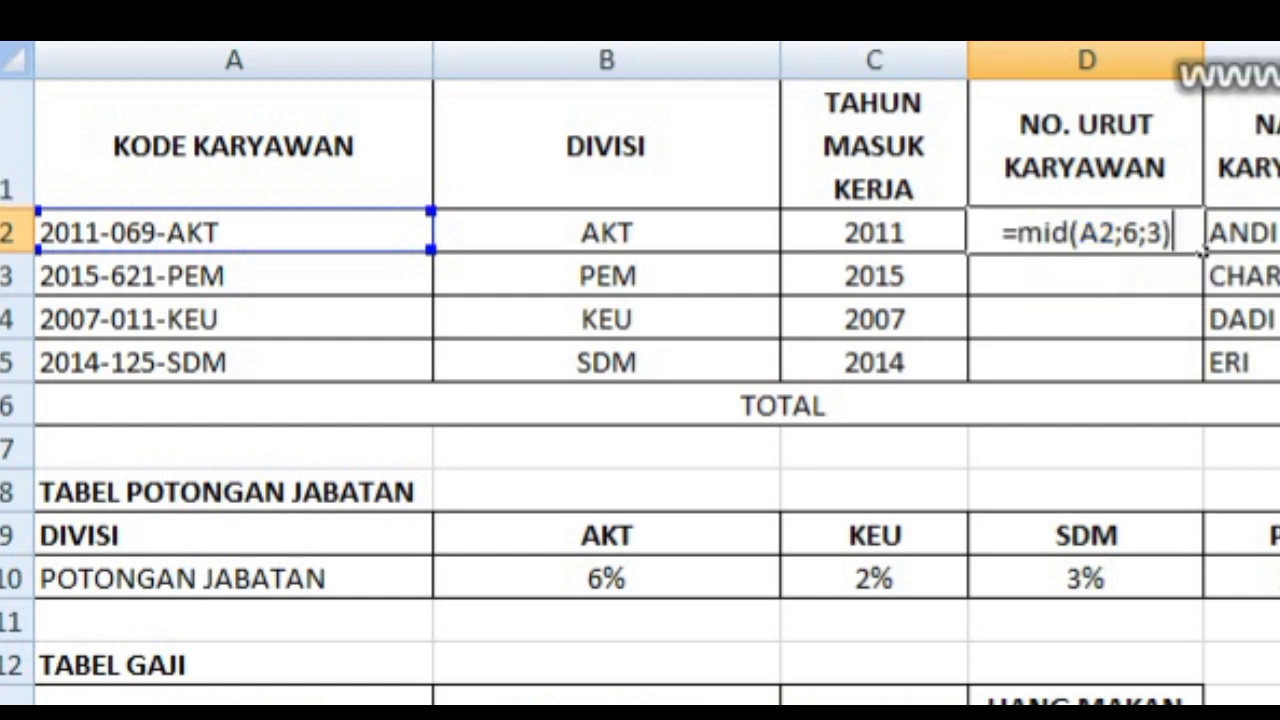
key(Return)
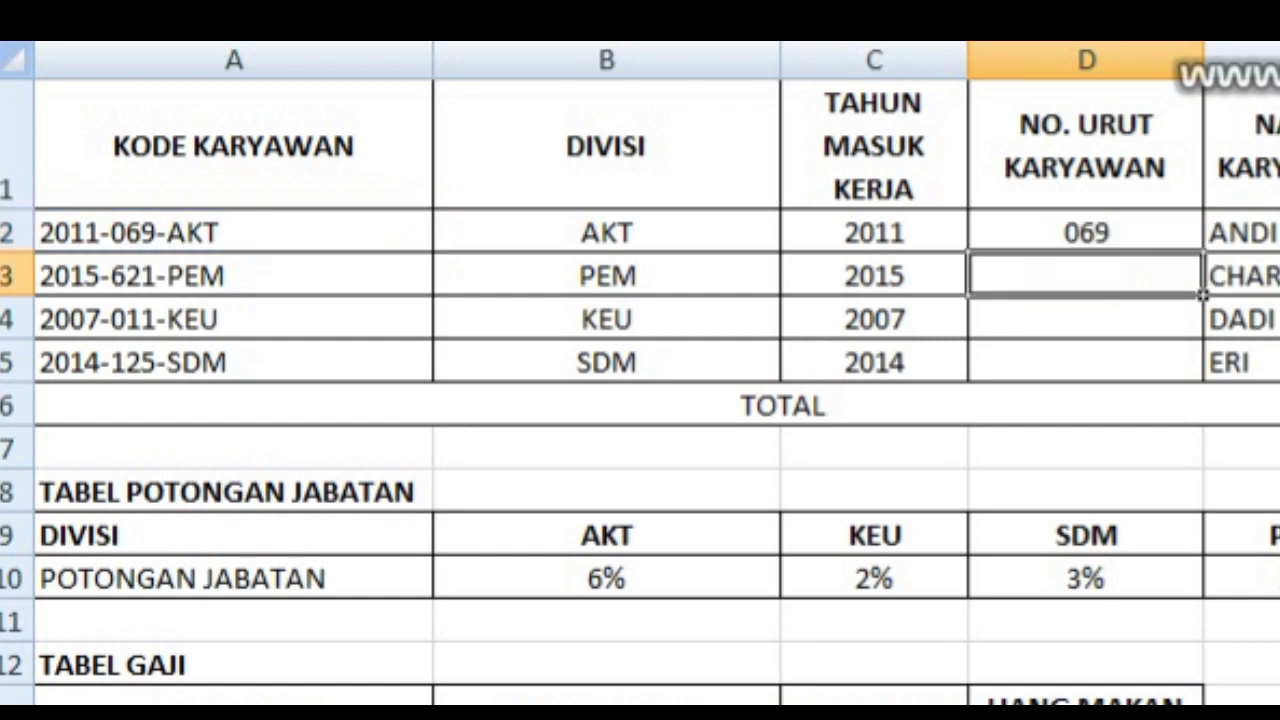
click(1086, 232)
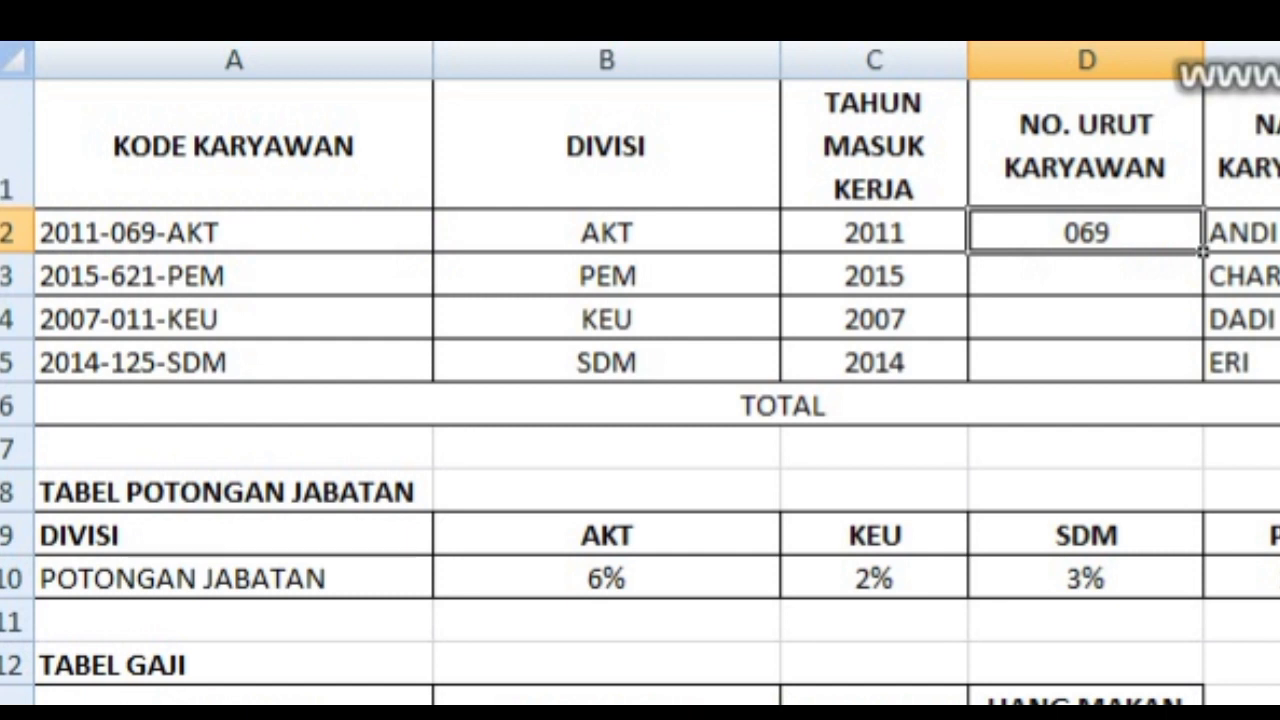
drag(1203, 250, 1203, 382)
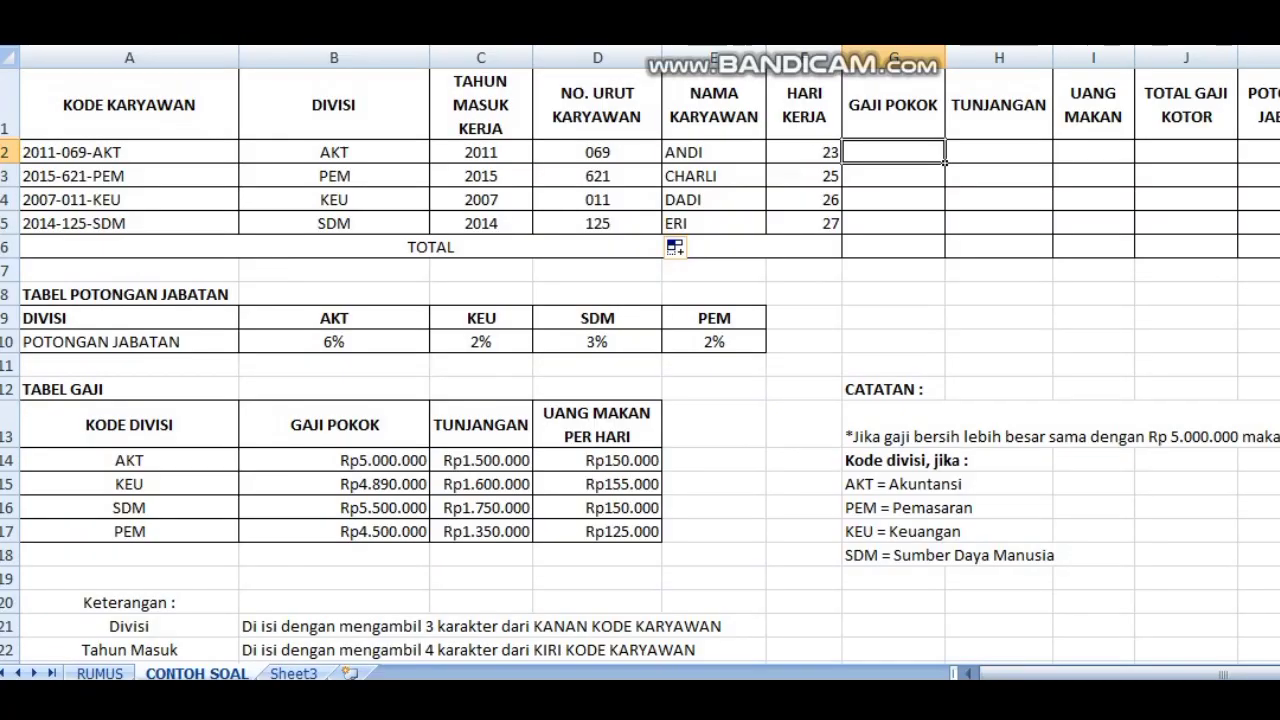
Step: Examine the Gaji Pokok instruction in the Keterangan notes and the TABEL GAJI reference table
scroll(640, 360, down, 2)
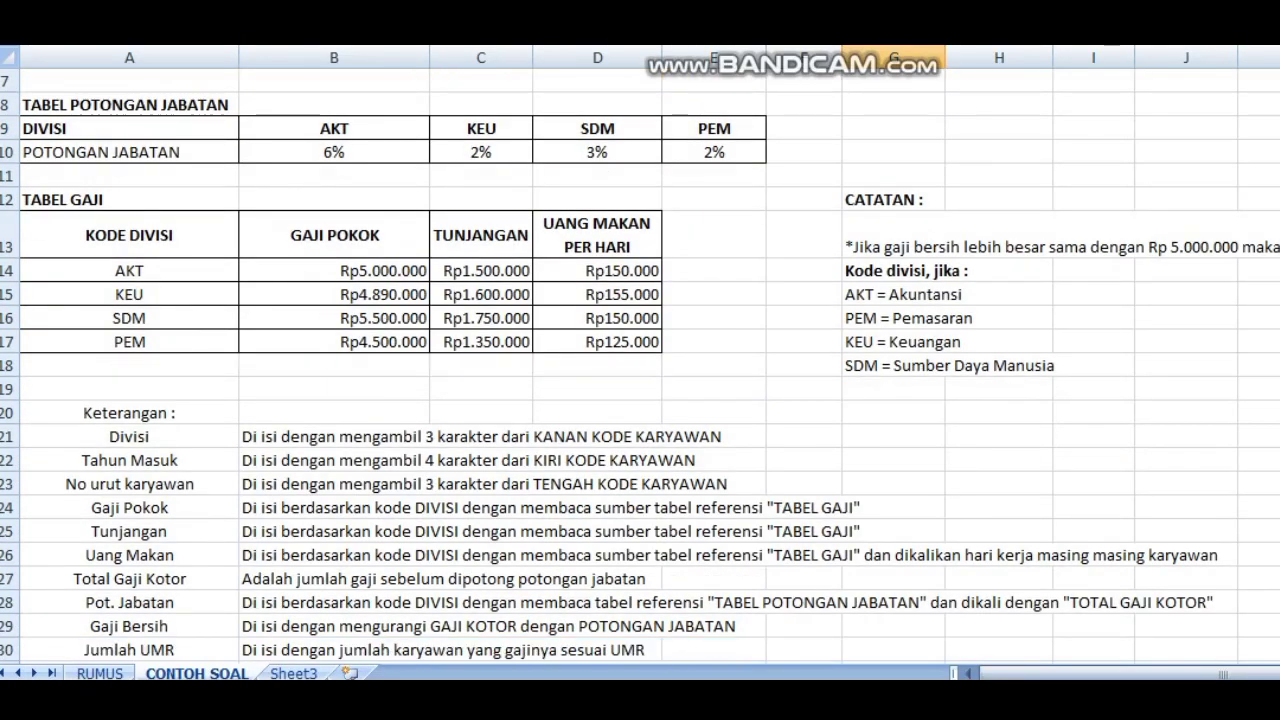
click(129, 508)
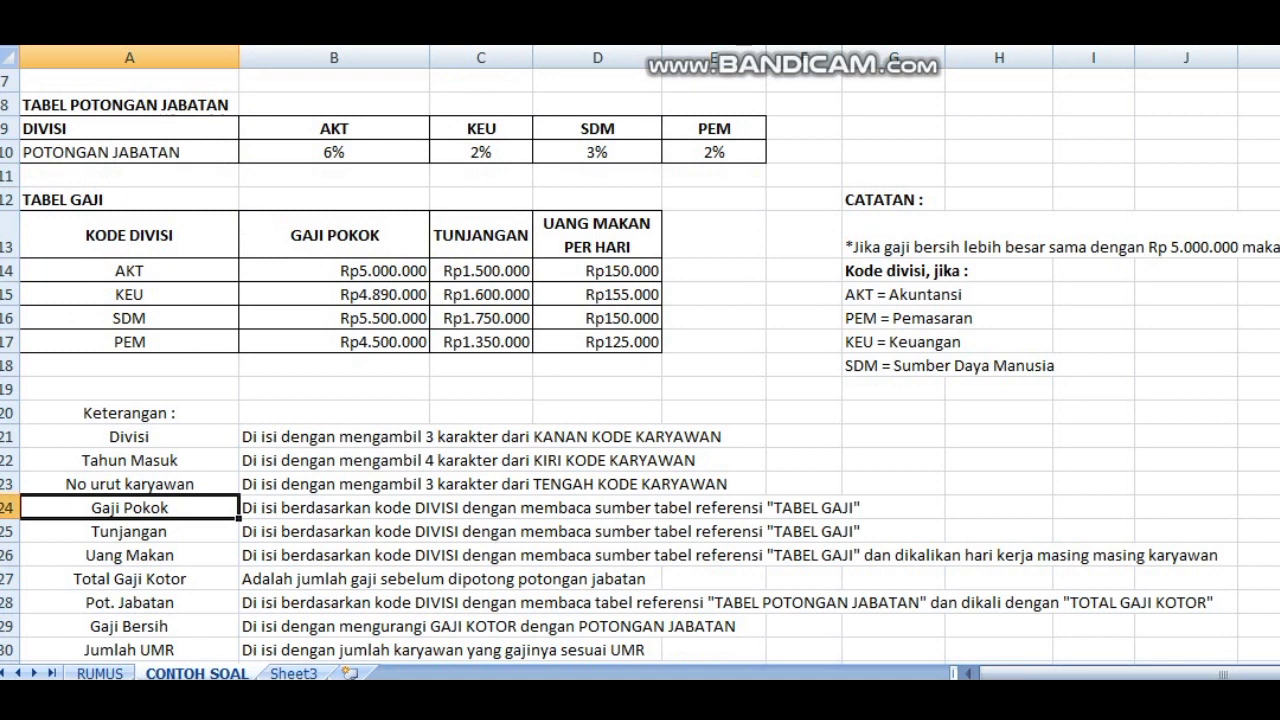
click(9, 507)
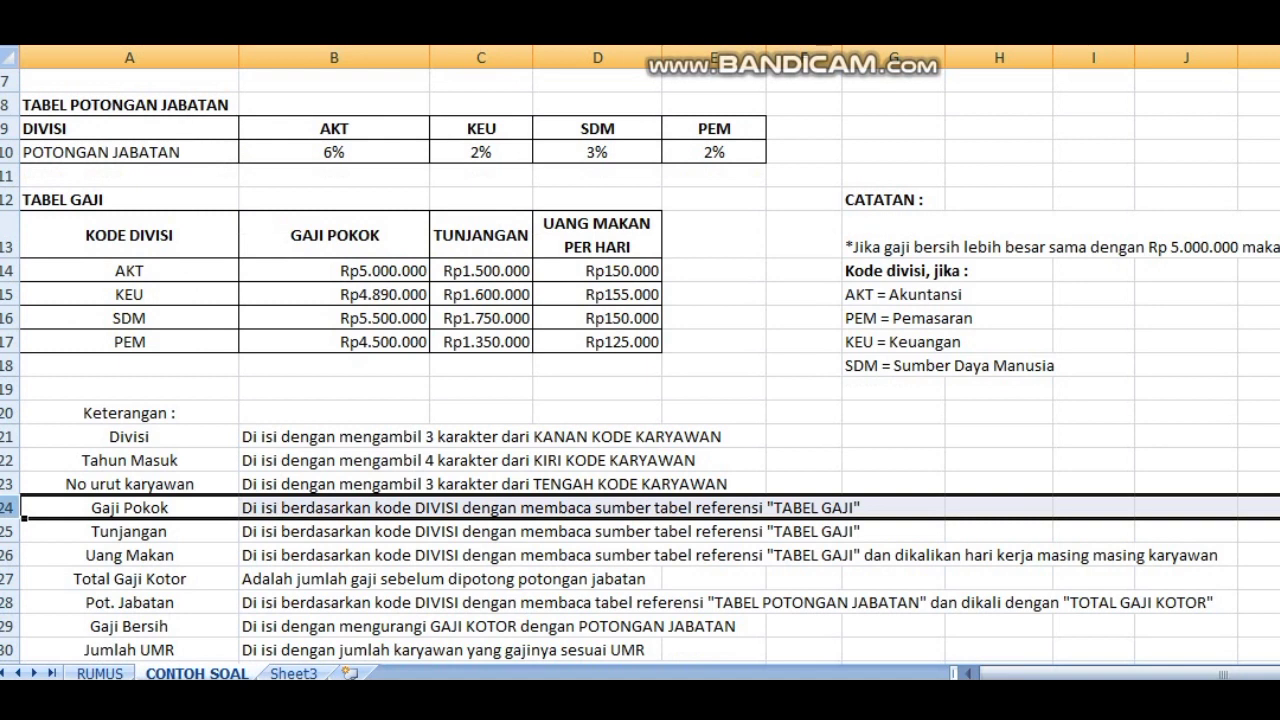
drag(9, 199, 8, 352)
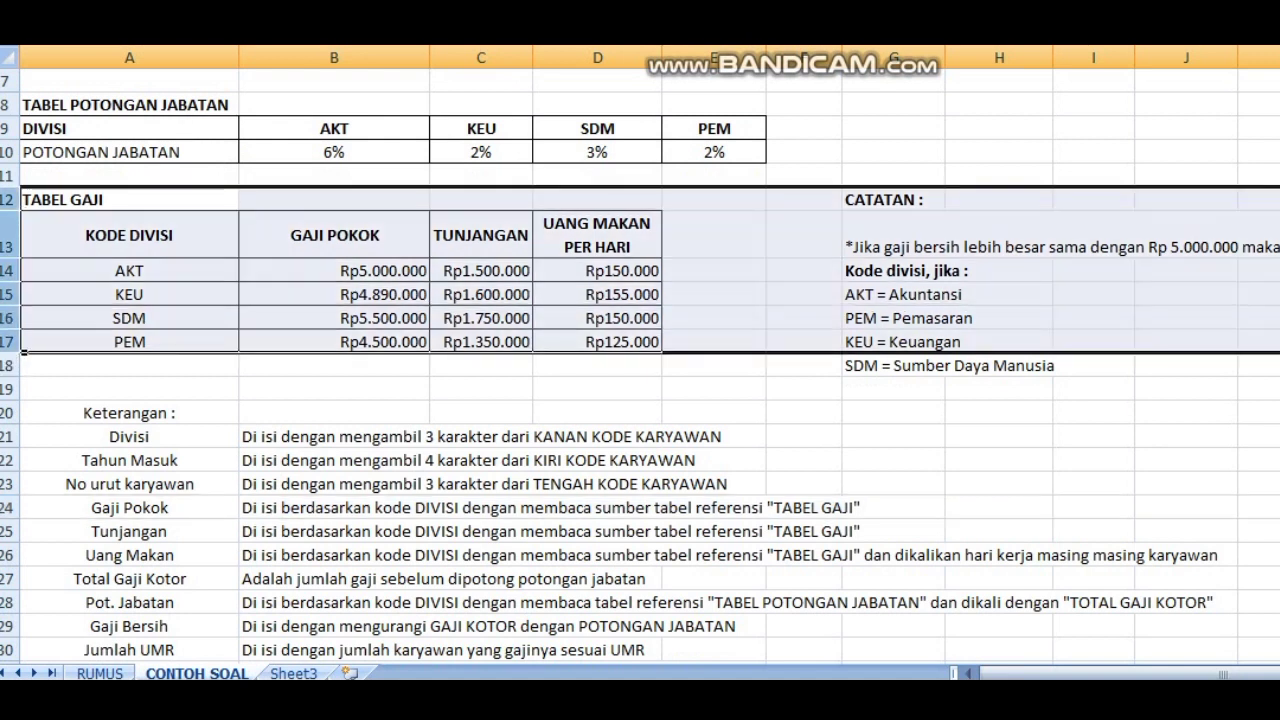
click(481, 413)
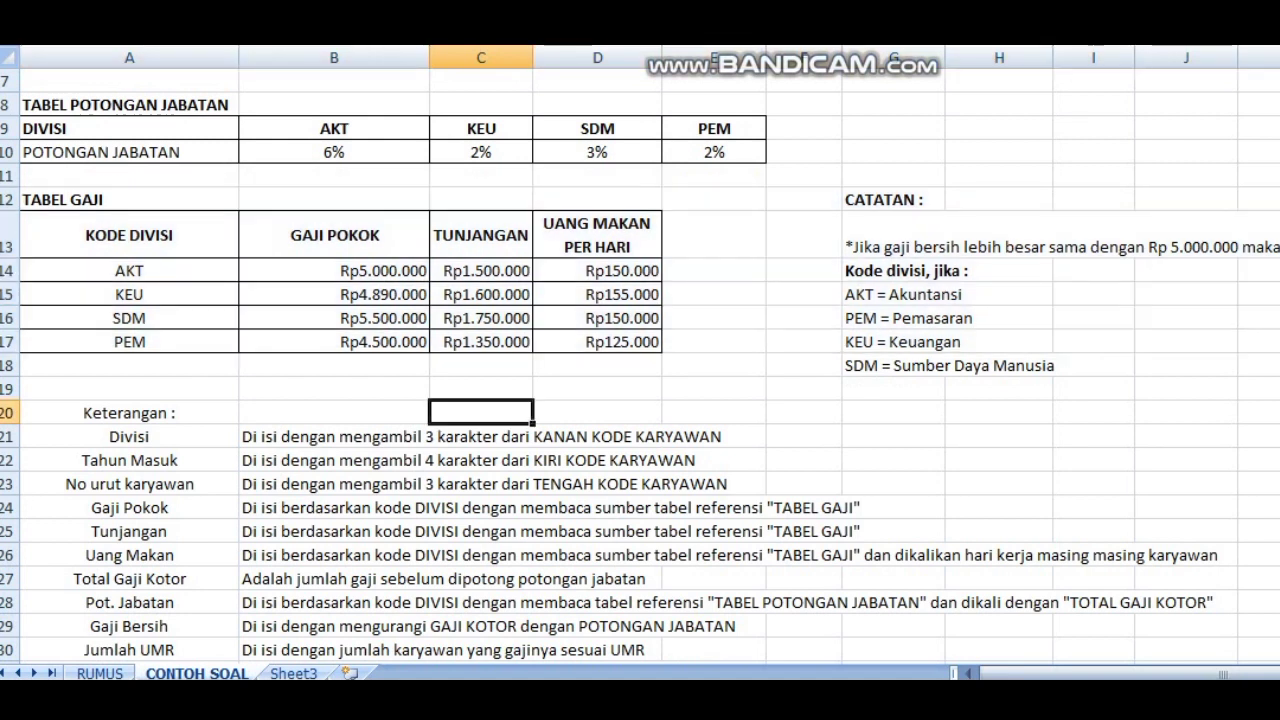
scroll(640, 360, up, 2)
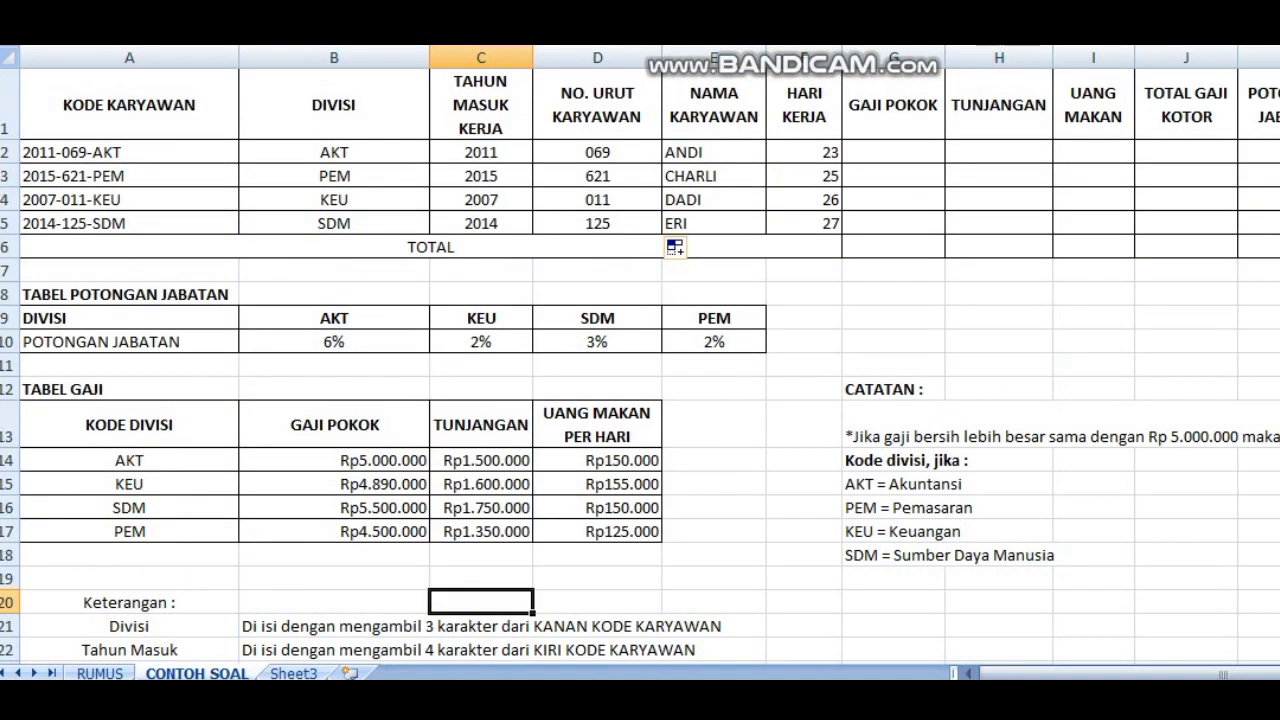
Step: Start a VLOOKUP formula in G2 under GAJI POKOK with B2 as lookup value and A14:D17 as table range
click(935, 155)
text(=)
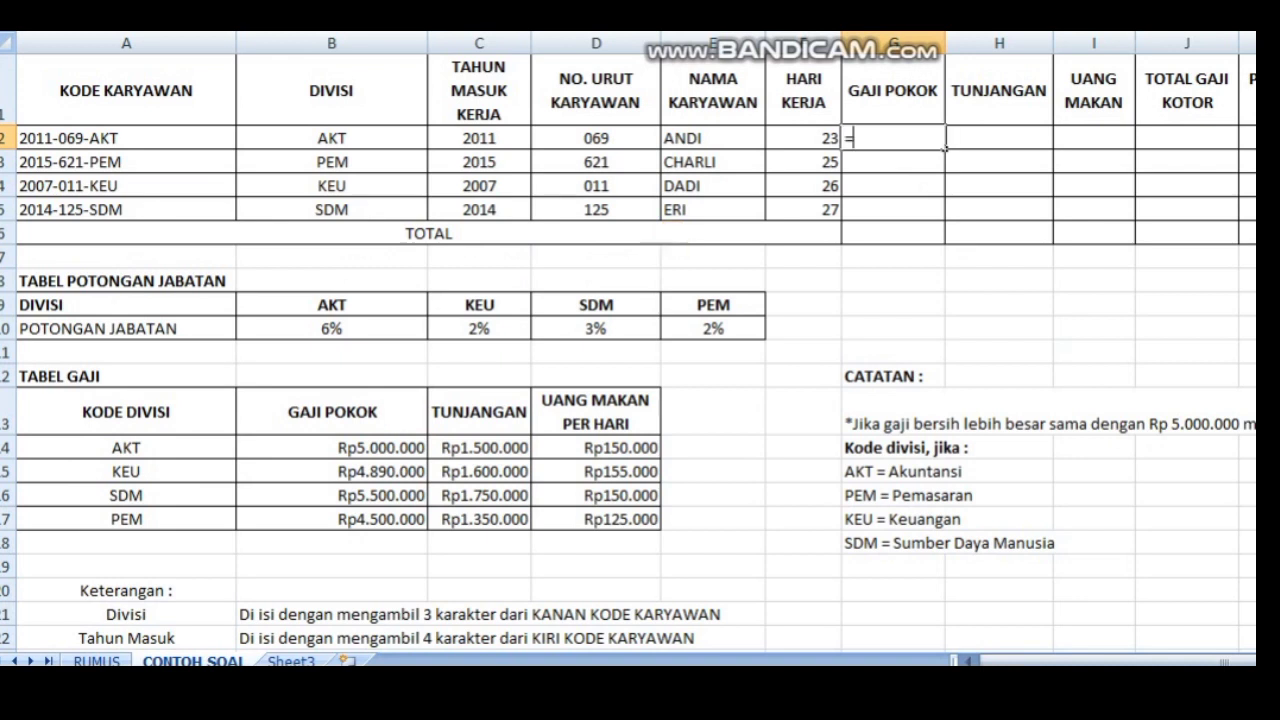
text(vlook)
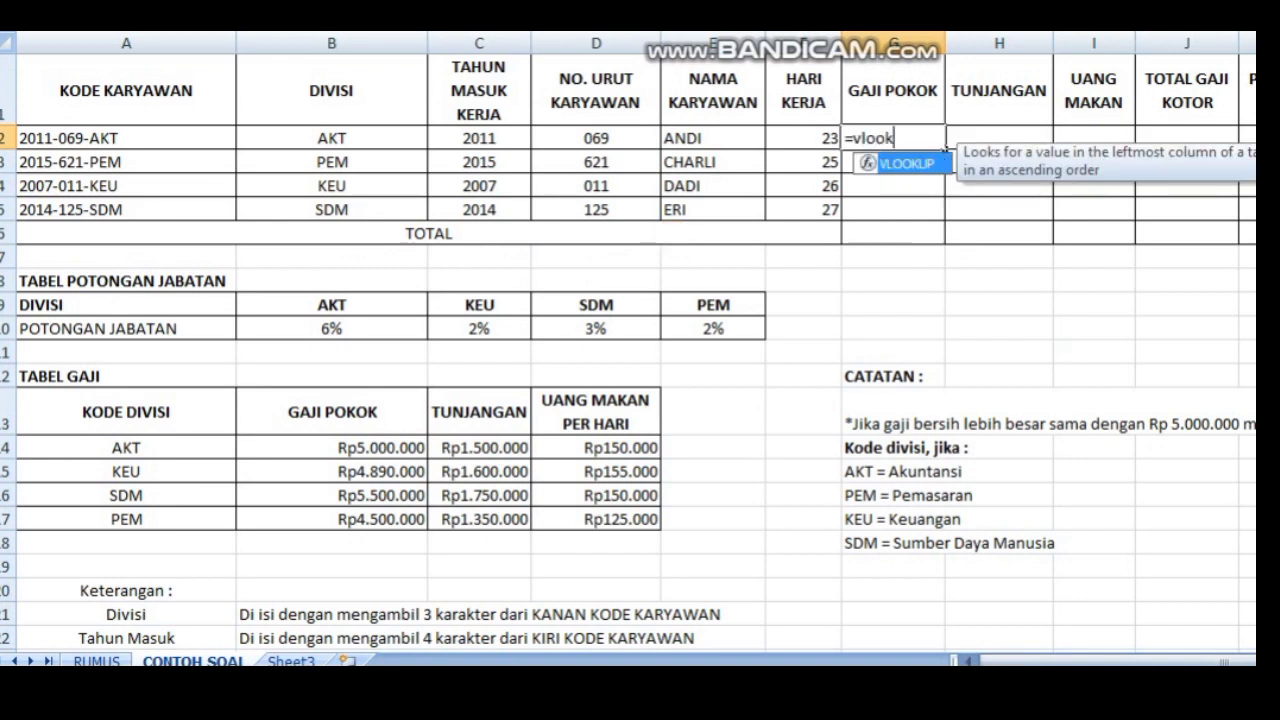
text(up()
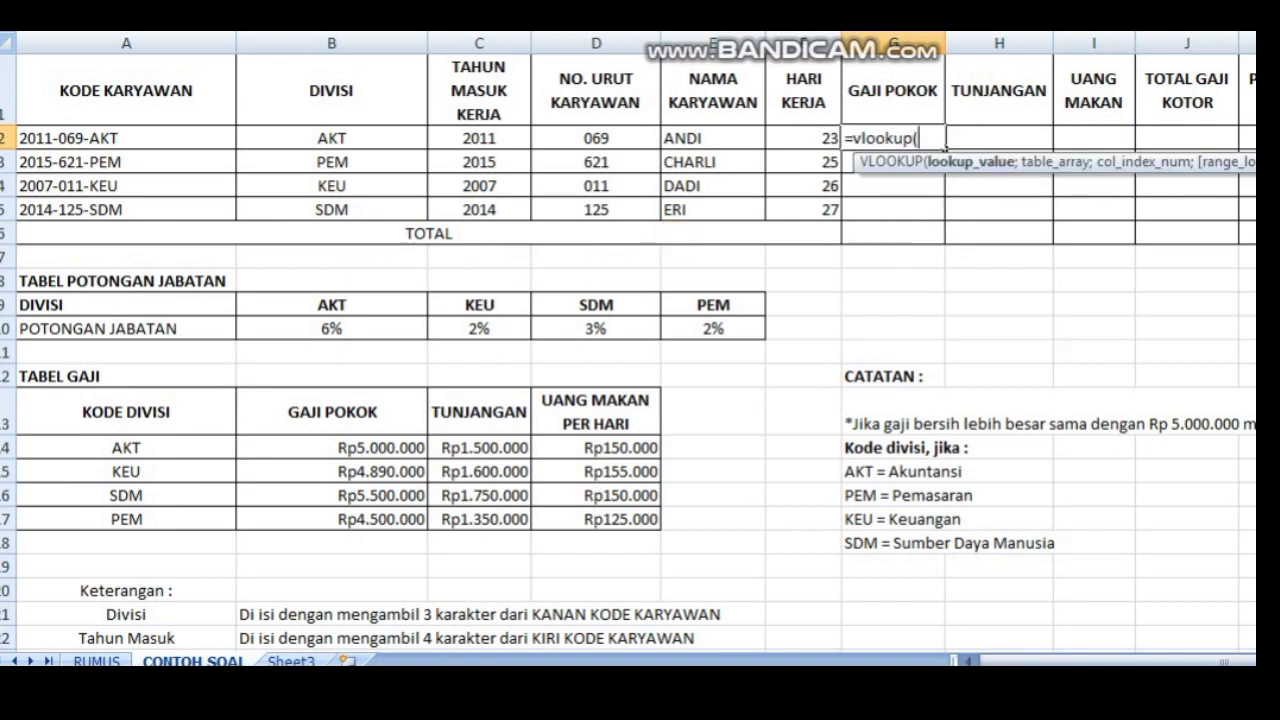
click(331, 138)
text(;)
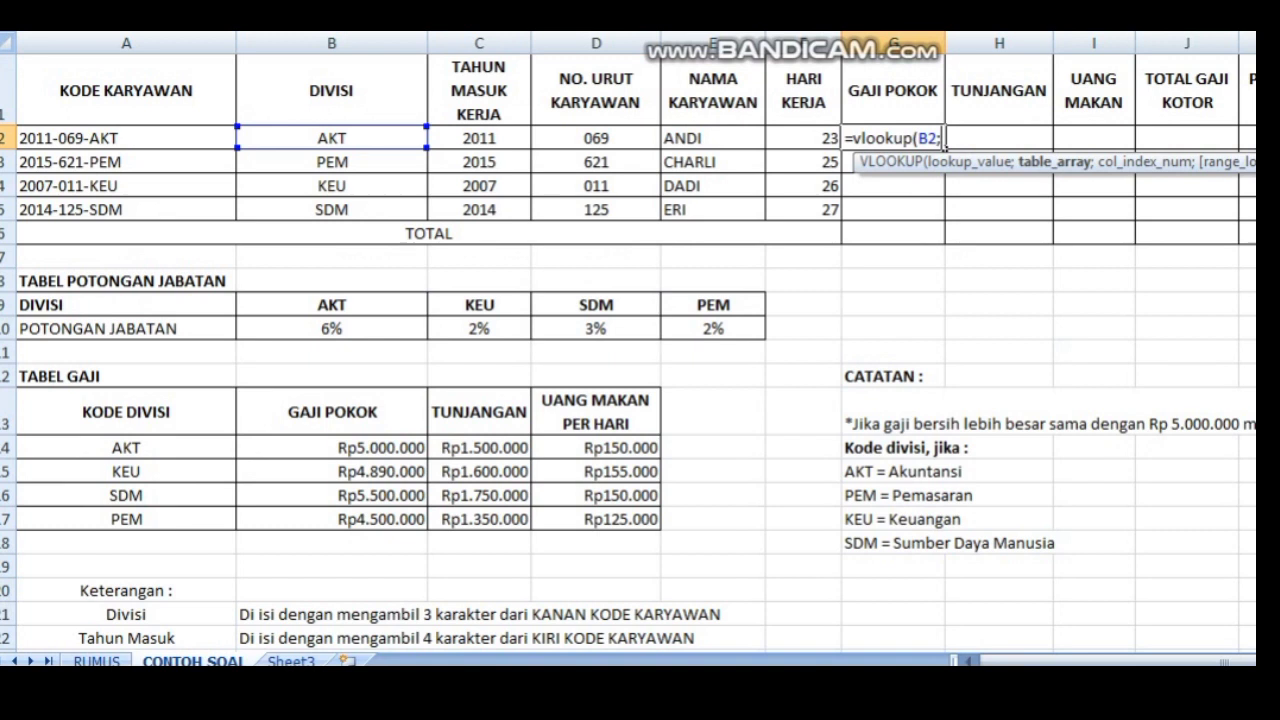
click(126, 448)
drag(126, 448, 658, 530)
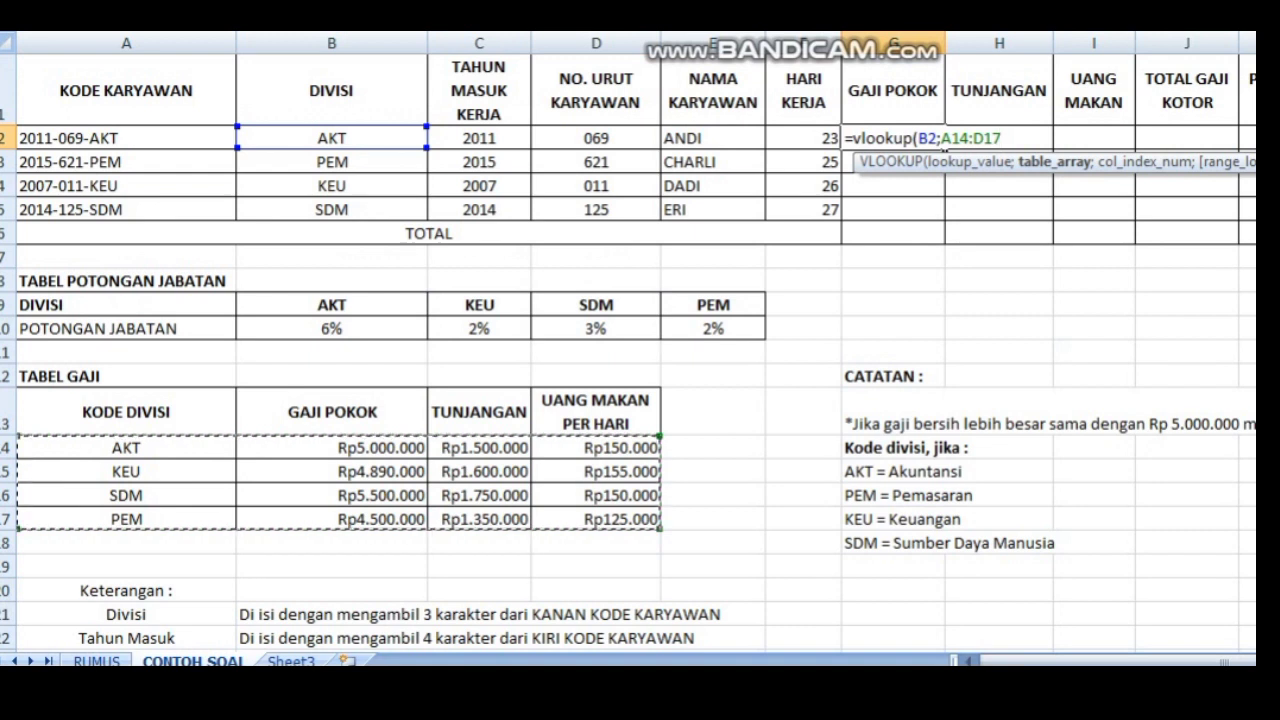
Step: Make the table range in the G2 formula absolute as $A$14:$D$17
click(943, 139)
text(@)
key(BackSpace)
text($)
key(Right)
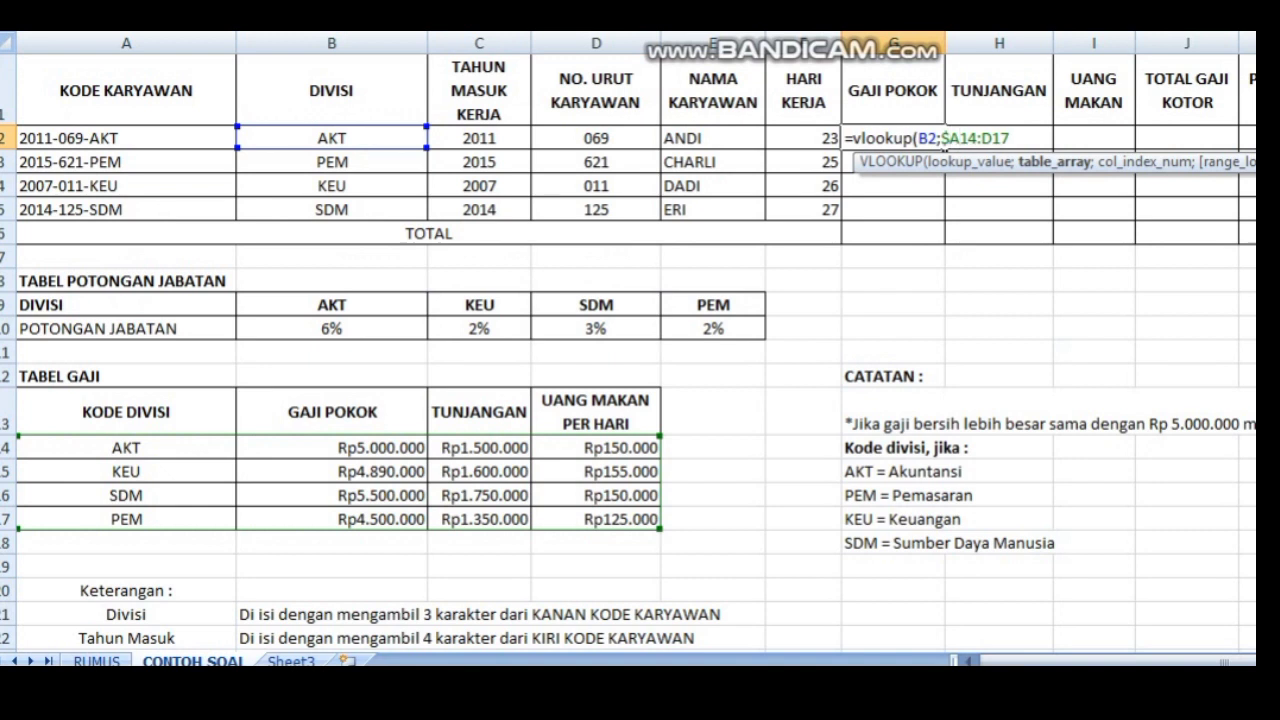
text($)
key(Right)
key(Right)
key(Right)
text($)
key(Right)
text($)
key(Right)
key(Right)
text(;)
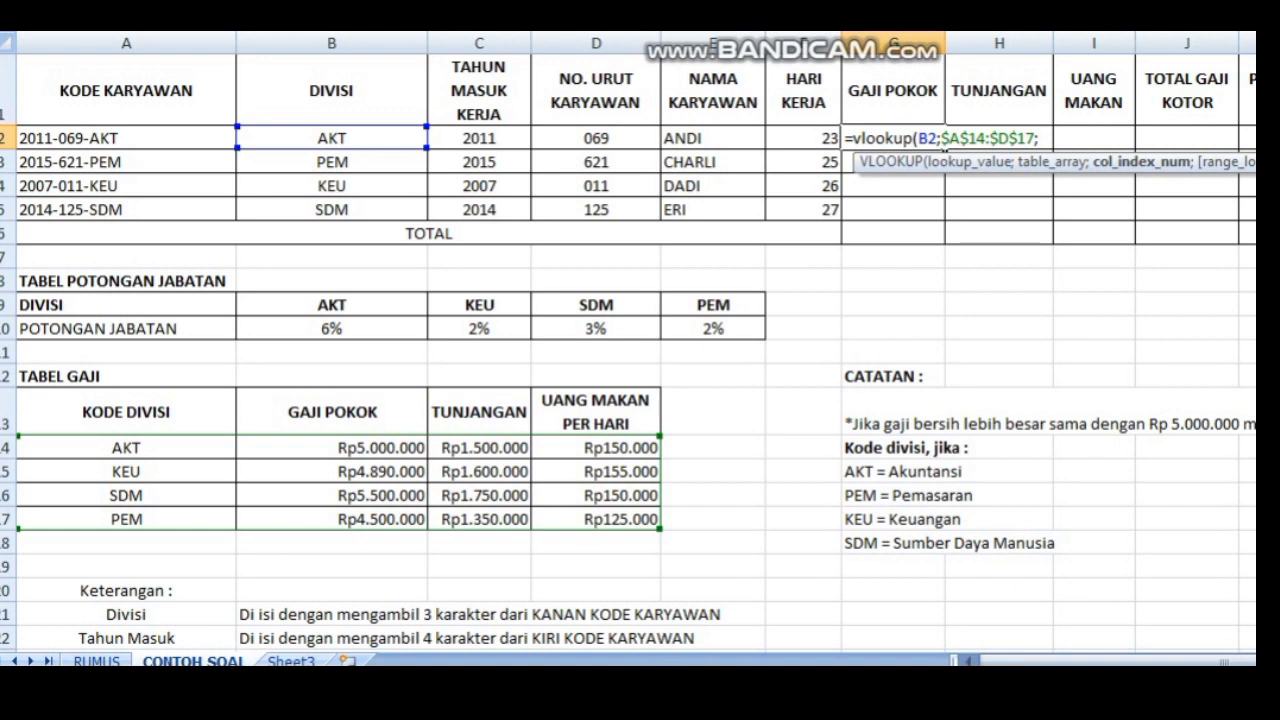
Step: Finish the G2 VLOOKUP with column index 2 and match type 0, and fill it down to G5
text(2;)
text(0))
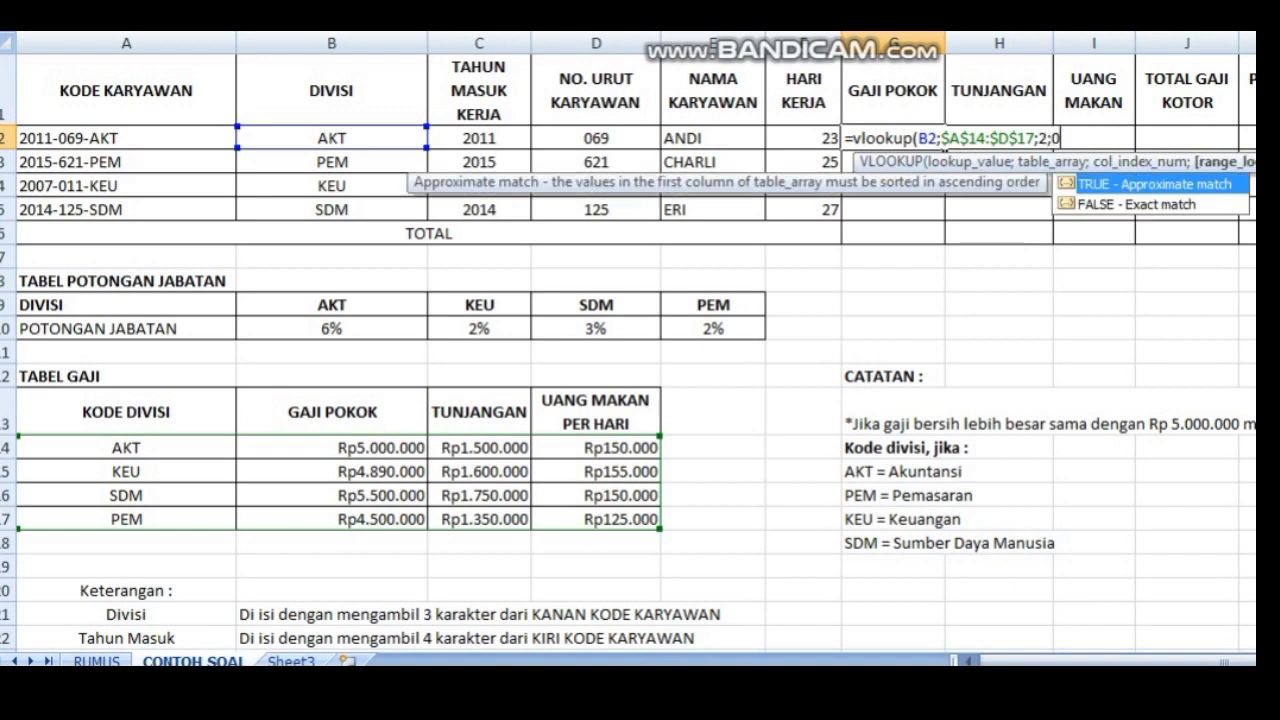
key(Return)
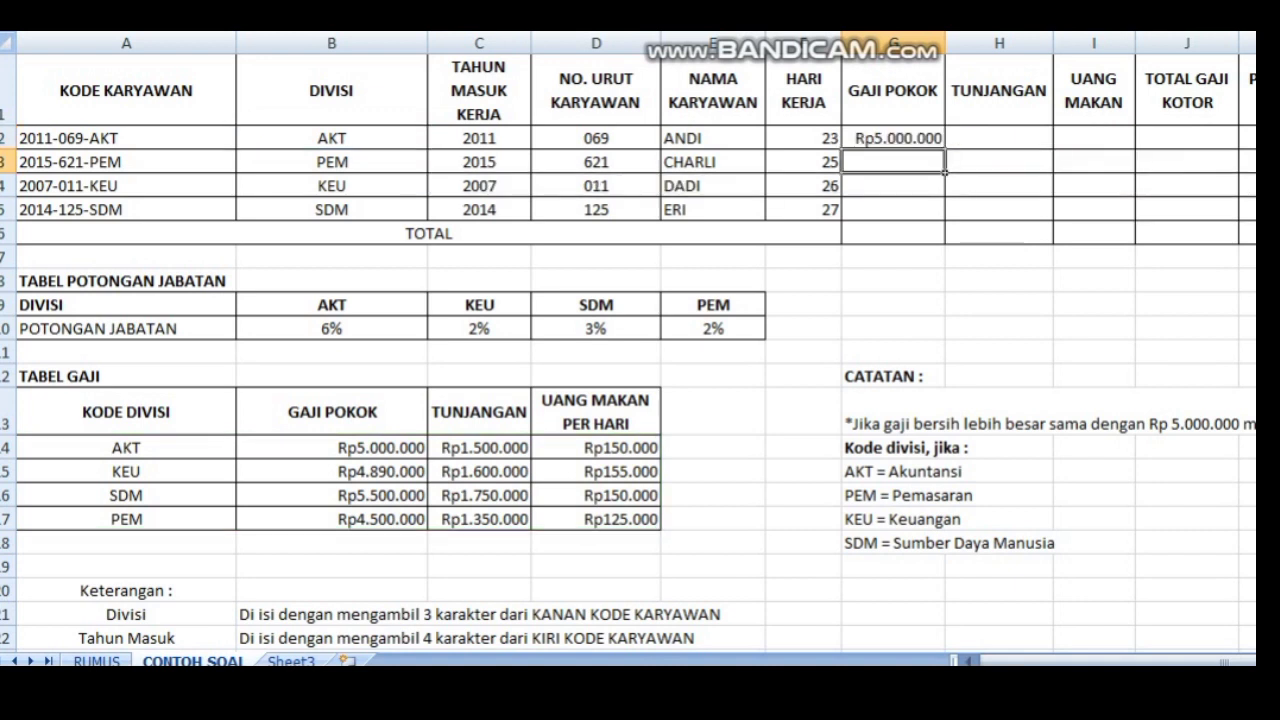
click(893, 139)
drag(944, 148, 944, 212)
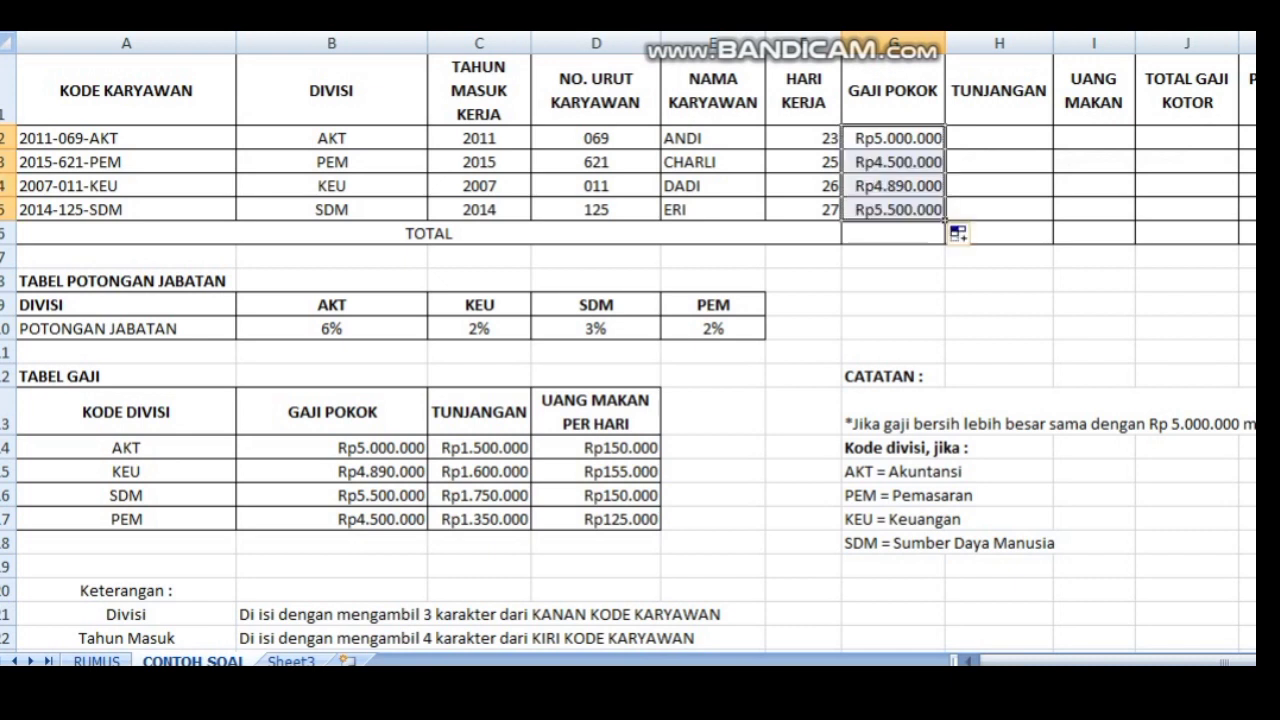
Step: Start a VLOOKUP formula in H2 under TUNJANGAN with B2 as lookup value and A14:D17 as table range
click(999, 138)
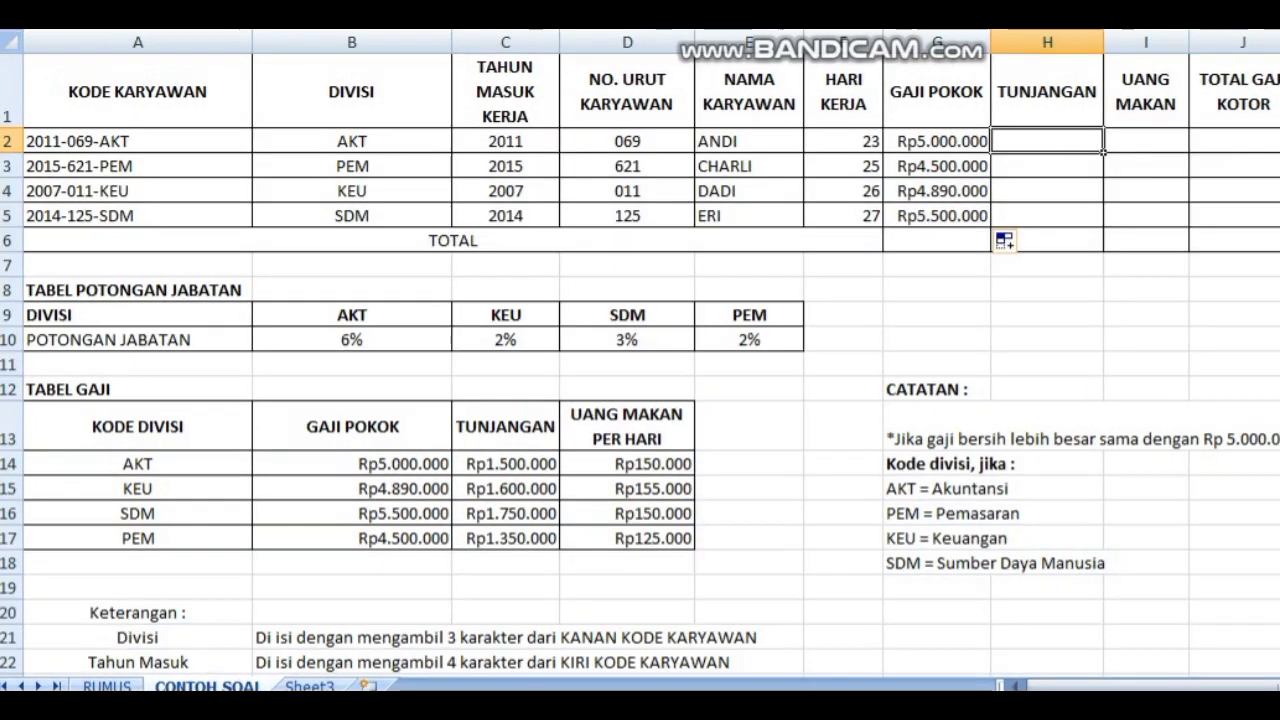
text(=)
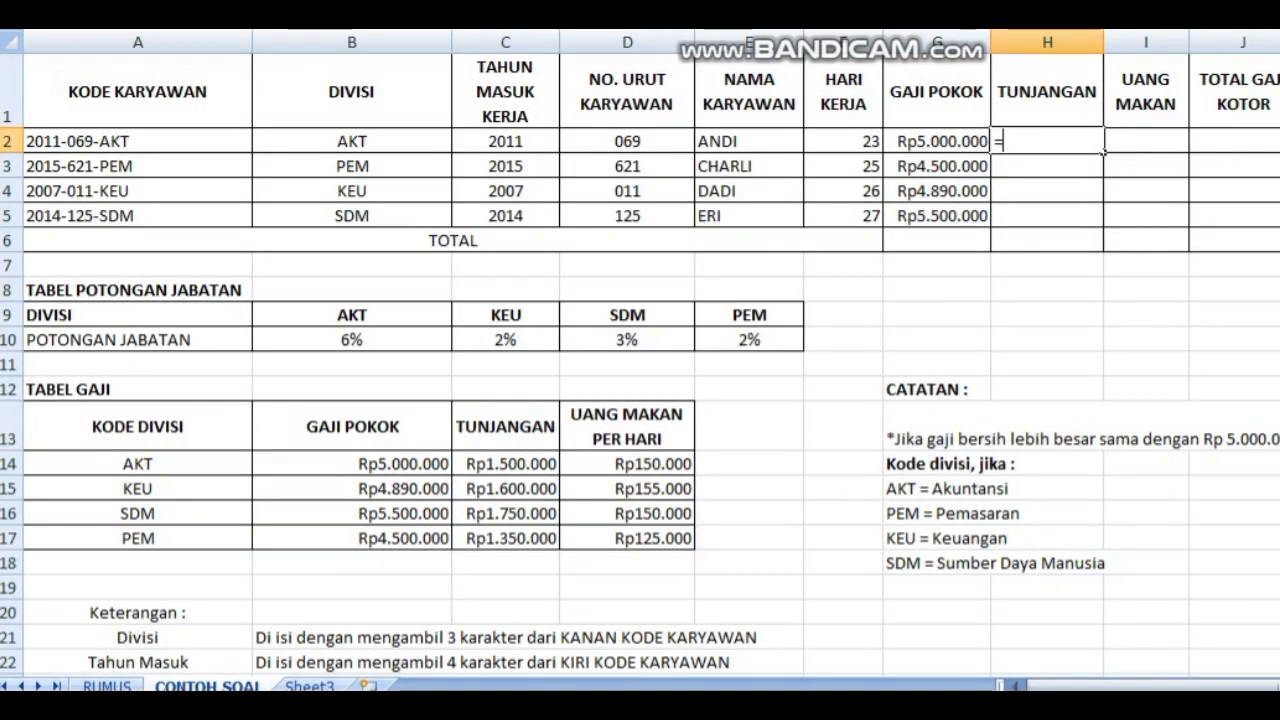
text(v)
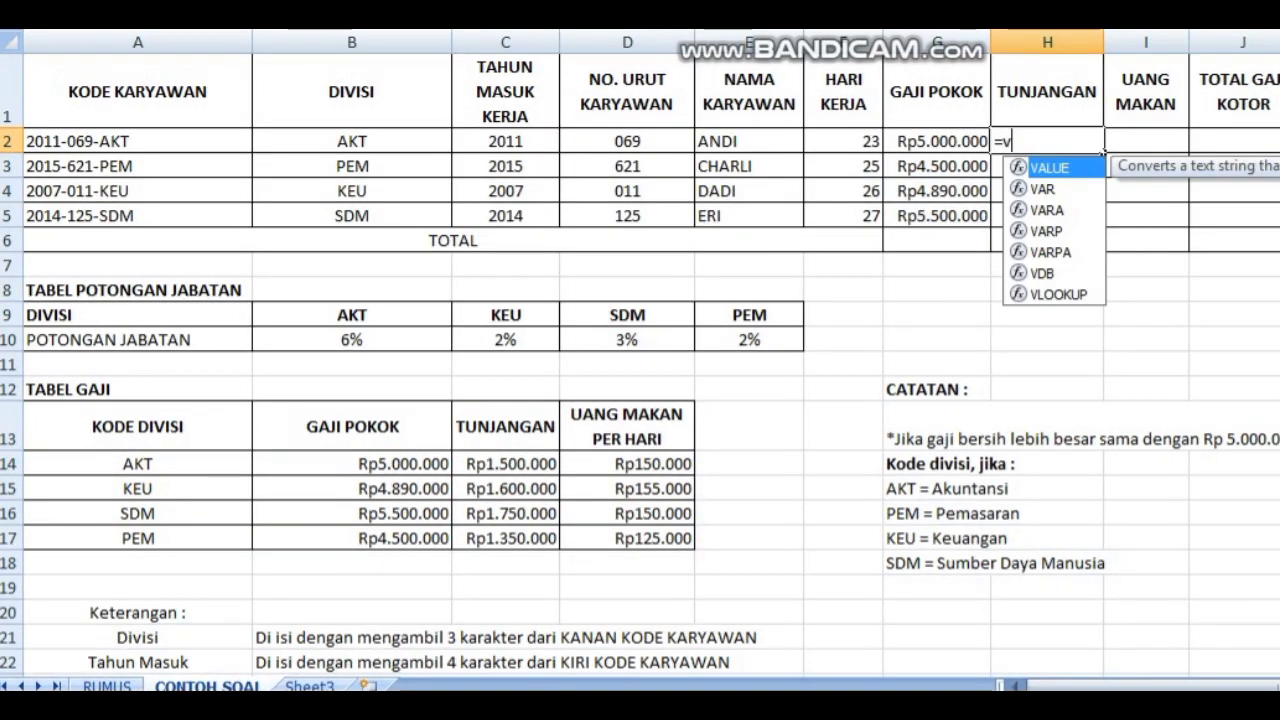
text(lookup()
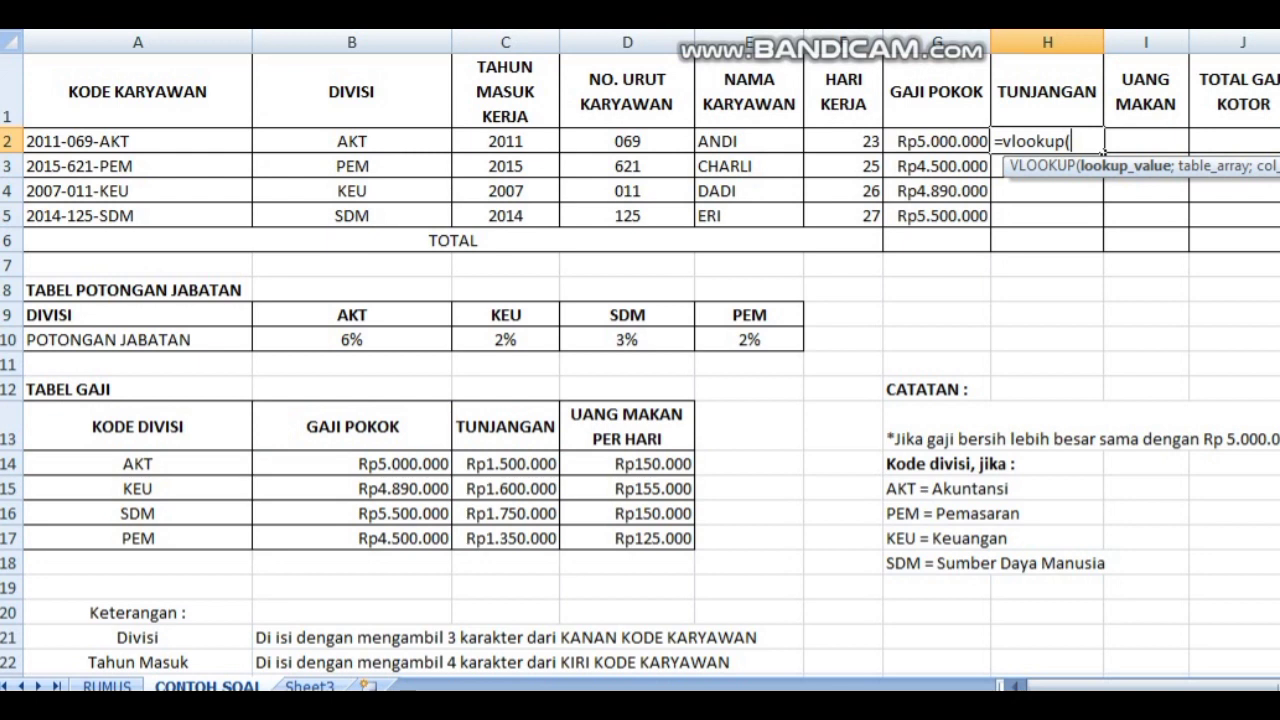
key(Left)
key(Left)
key(Left)
key(Left)
key(Left)
key(Left)
text(;)
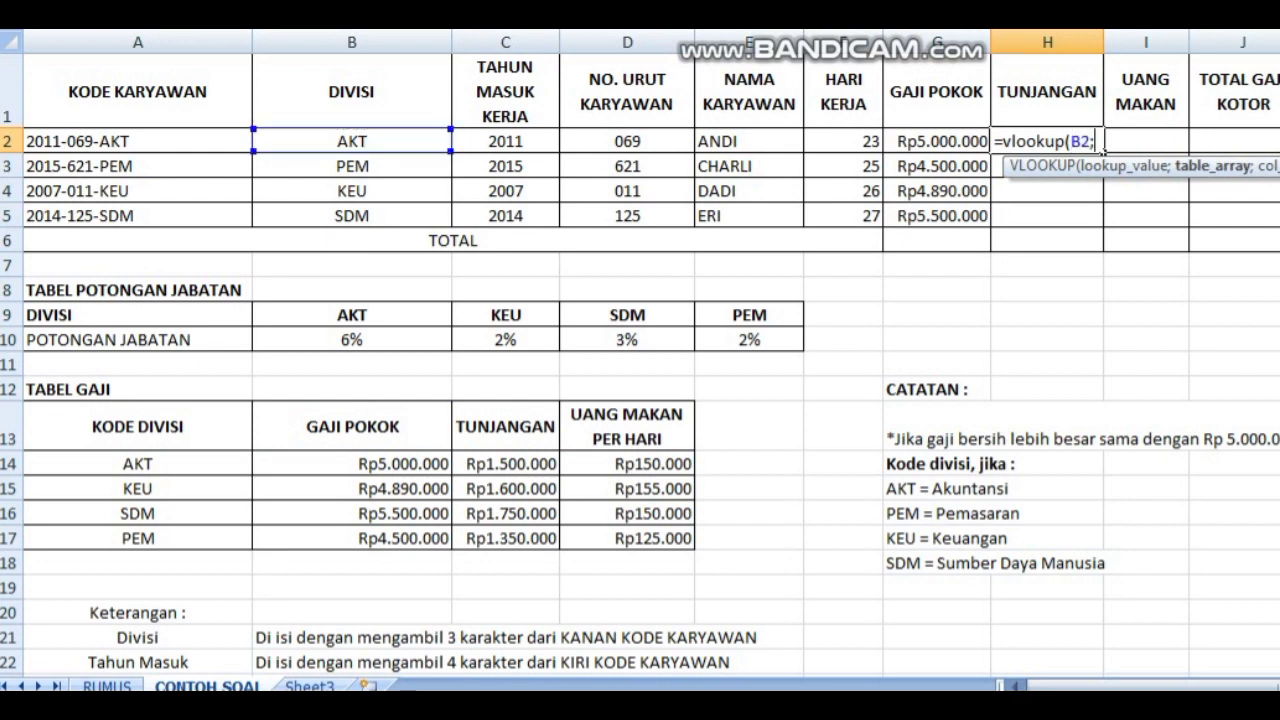
drag(138, 463, 690, 540)
Step: Make the table range in the H2 formula absolute as $A$14:$D$17
text($A14:D17)
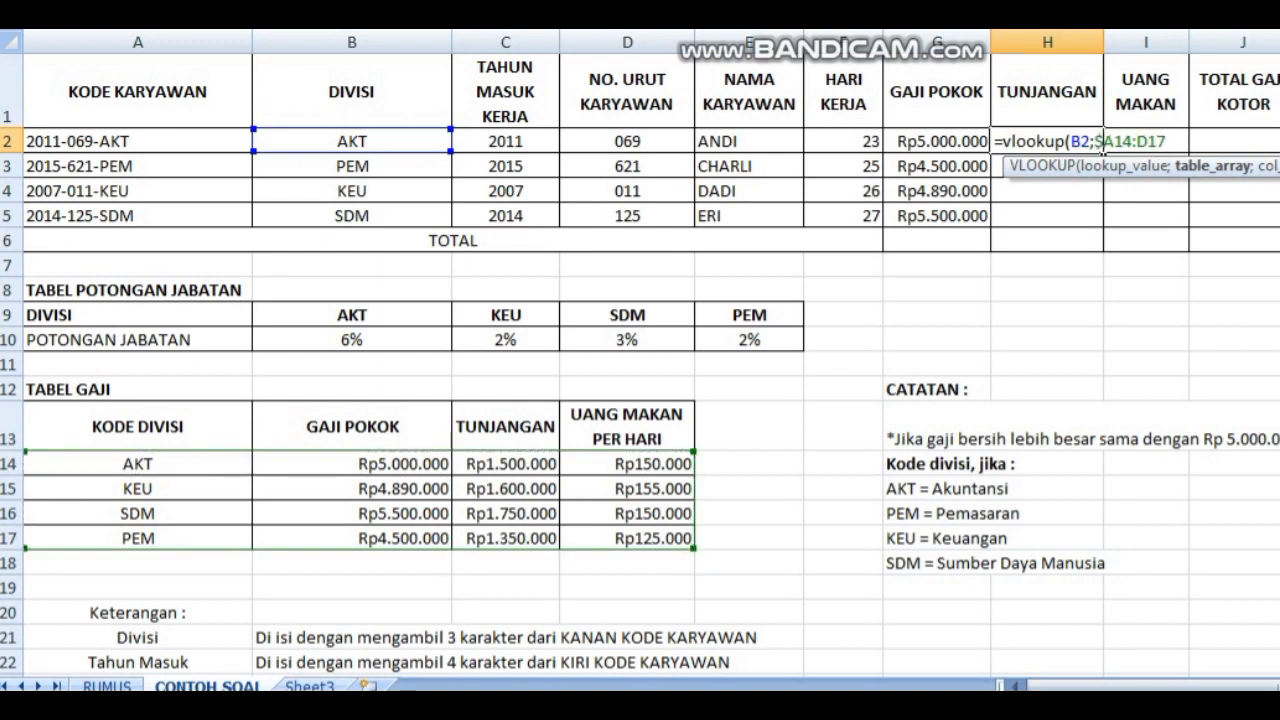
key(Right)
text($)
key(Right)
key(Right)
key(Right)
text($)
key(Right)
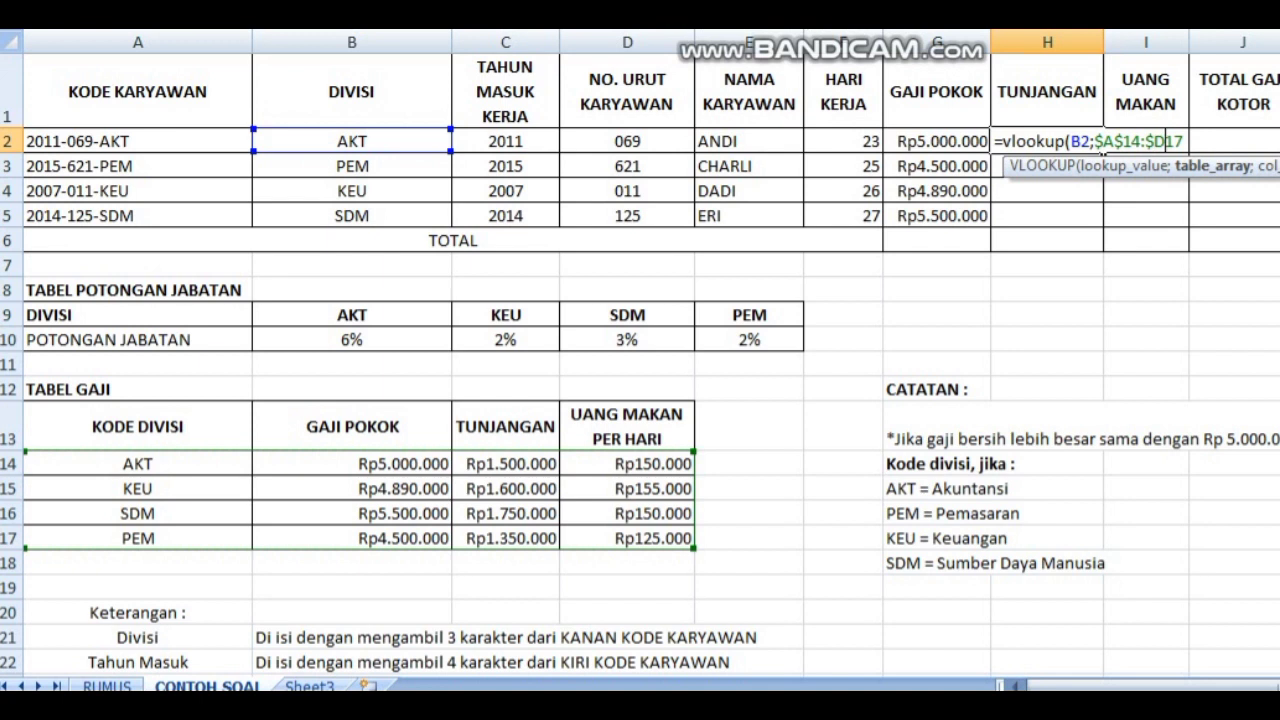
text($)
key(Right)
key(Right)
text(;)
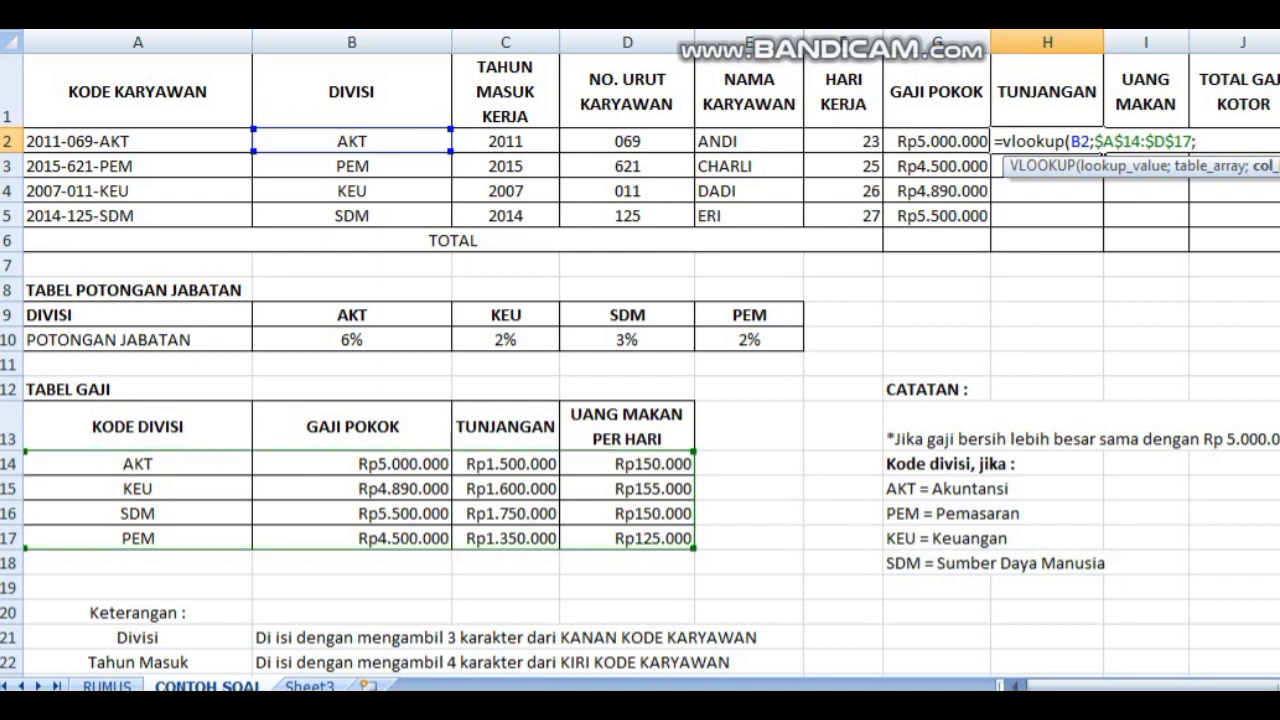
Step: Finish the H2 VLOOKUP with column index 3 and match type 0, and fill it down to H5
text(3;0))
key(Return)
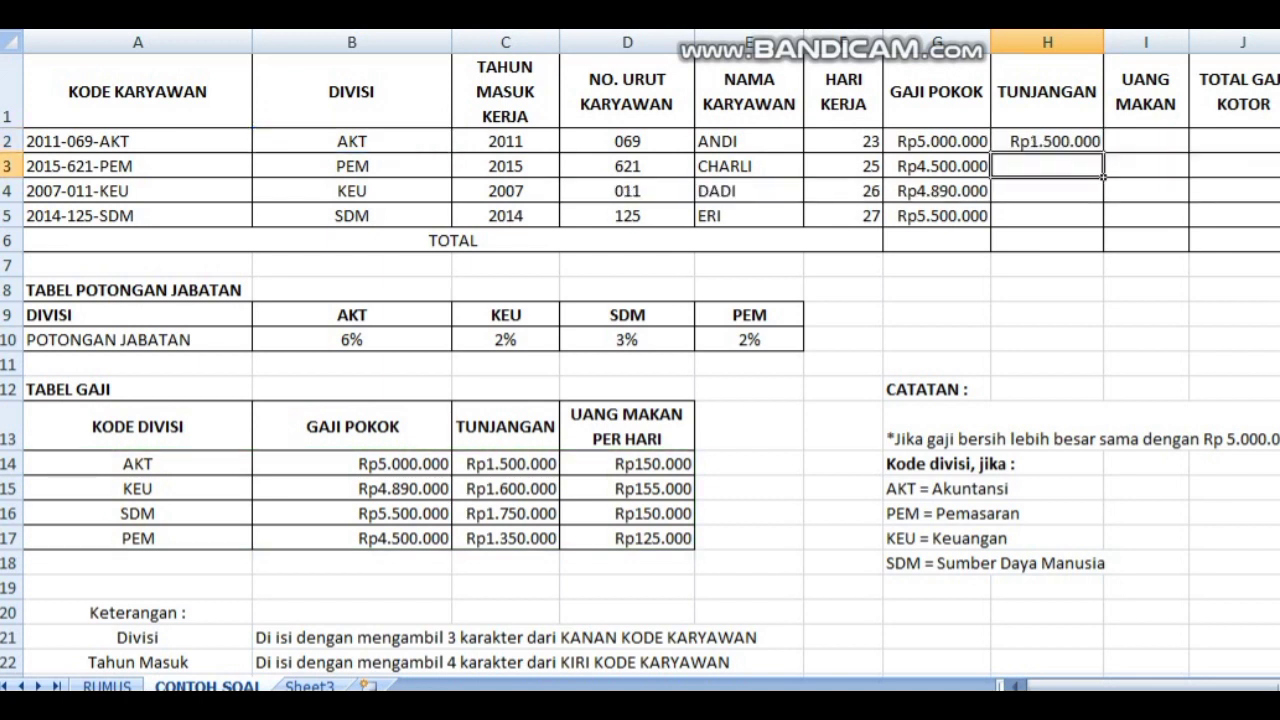
click(1047, 141)
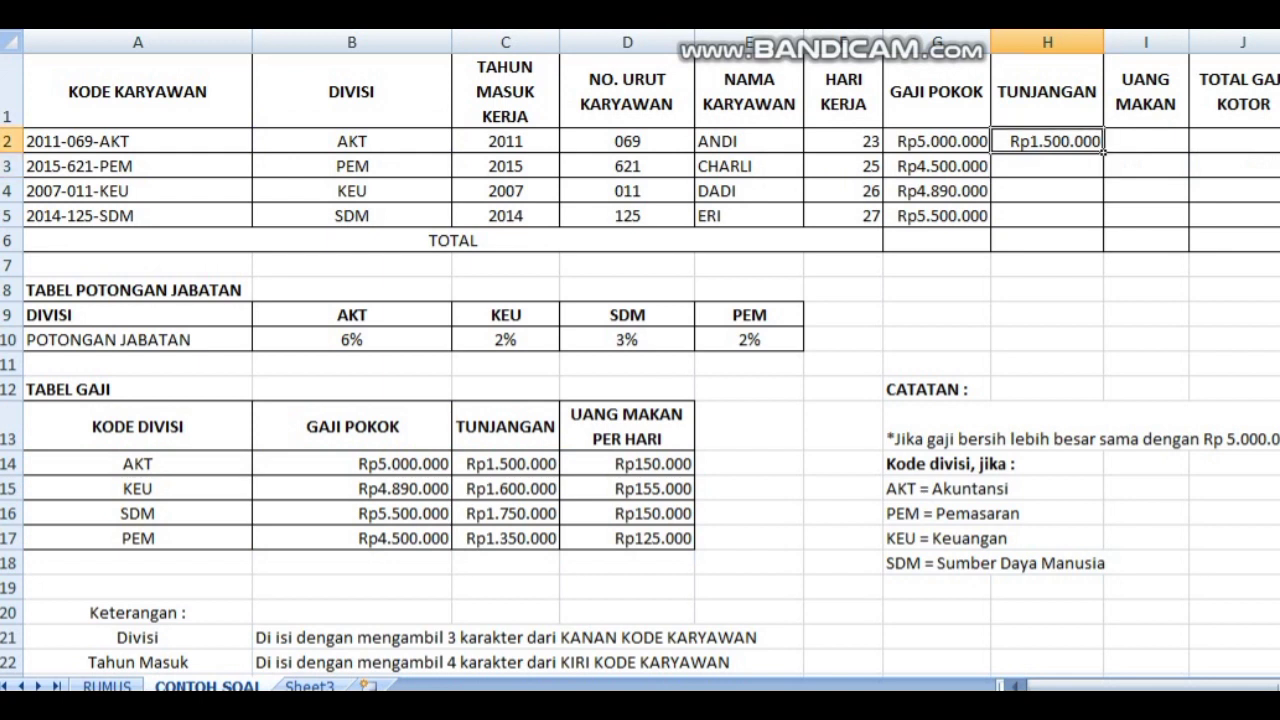
drag(1104, 152, 1104, 222)
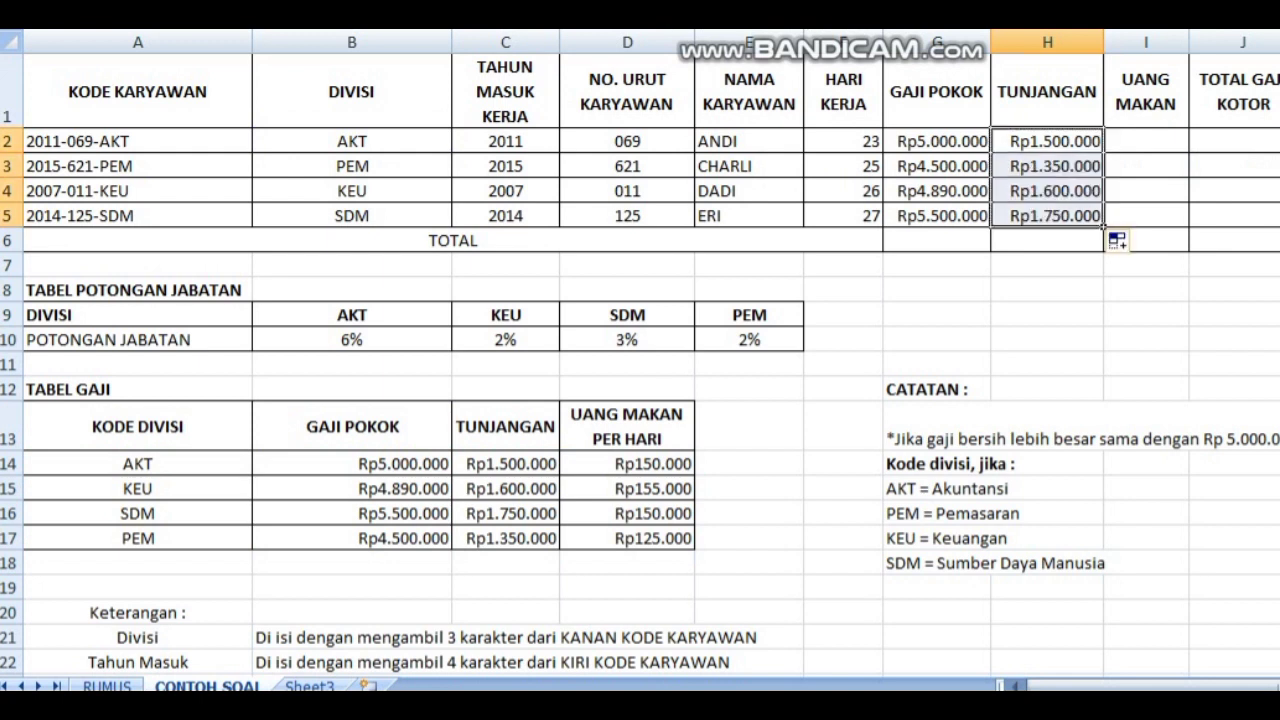
Step: Start a VLOOKUP formula in I2 under UANG MAKAN with B2 as lookup value and A14:D17 as table range
click(1146, 141)
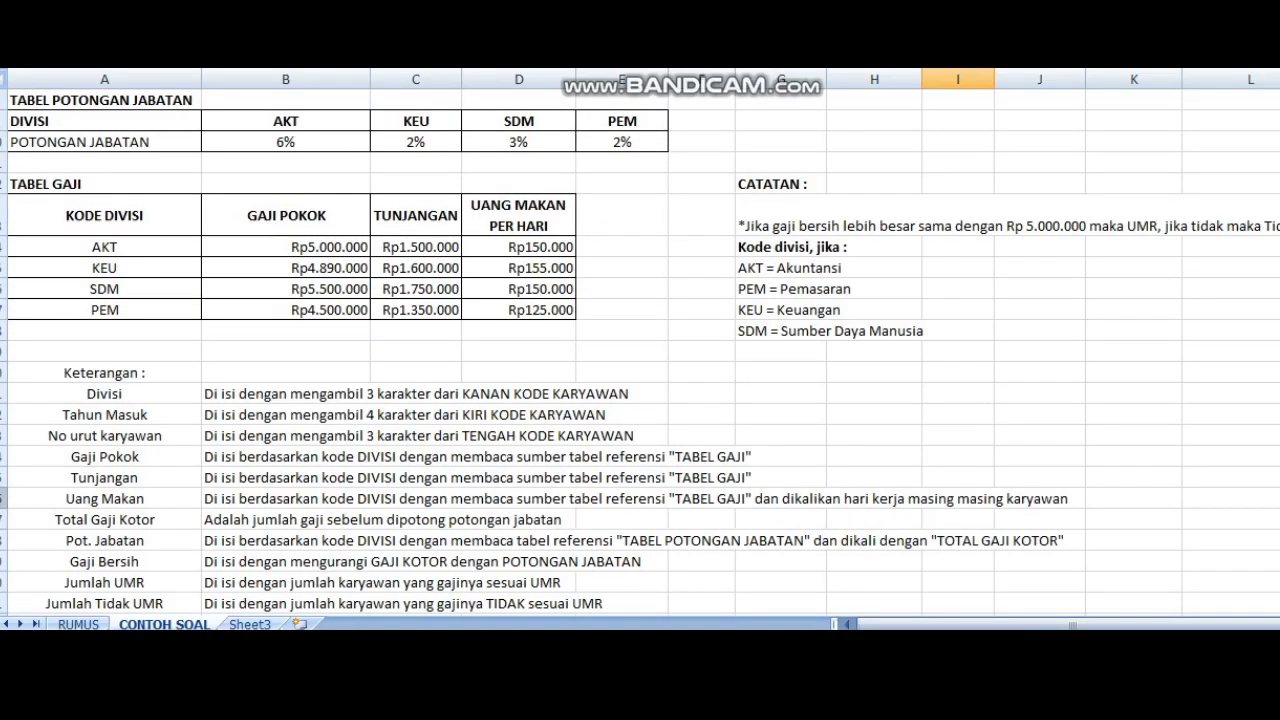
click(4, 498)
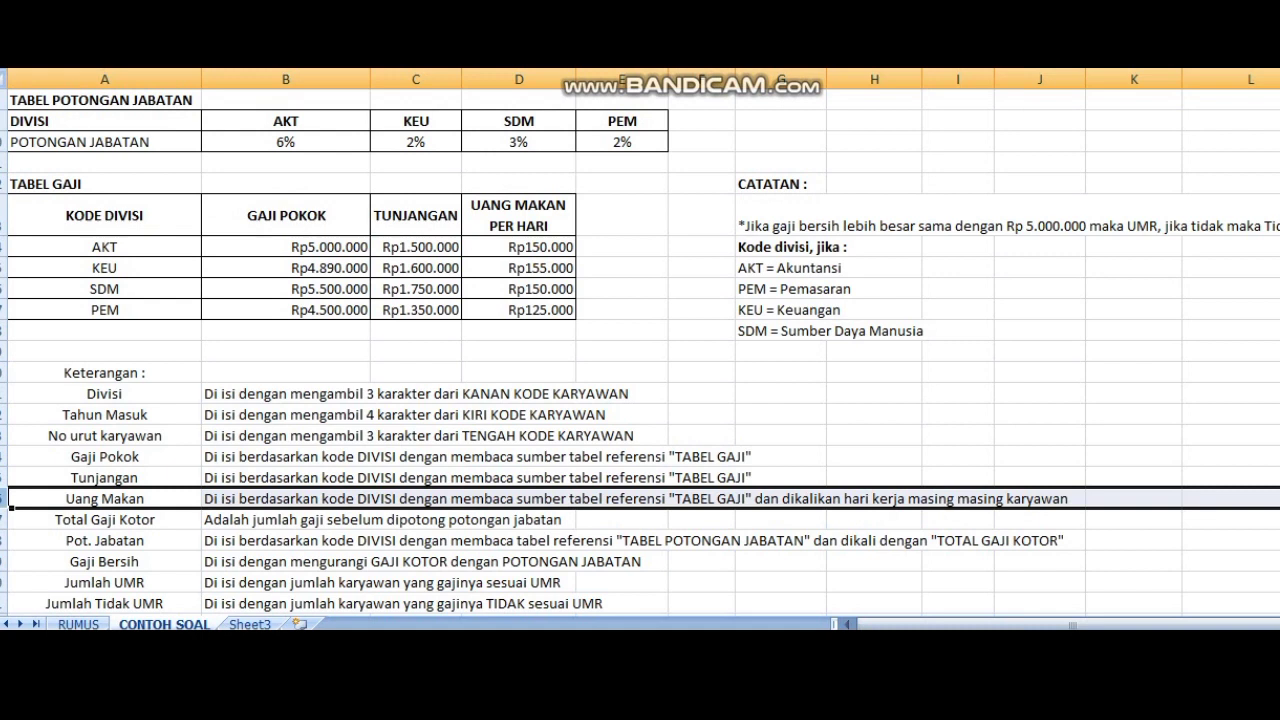
scroll(932, 246, up, 3)
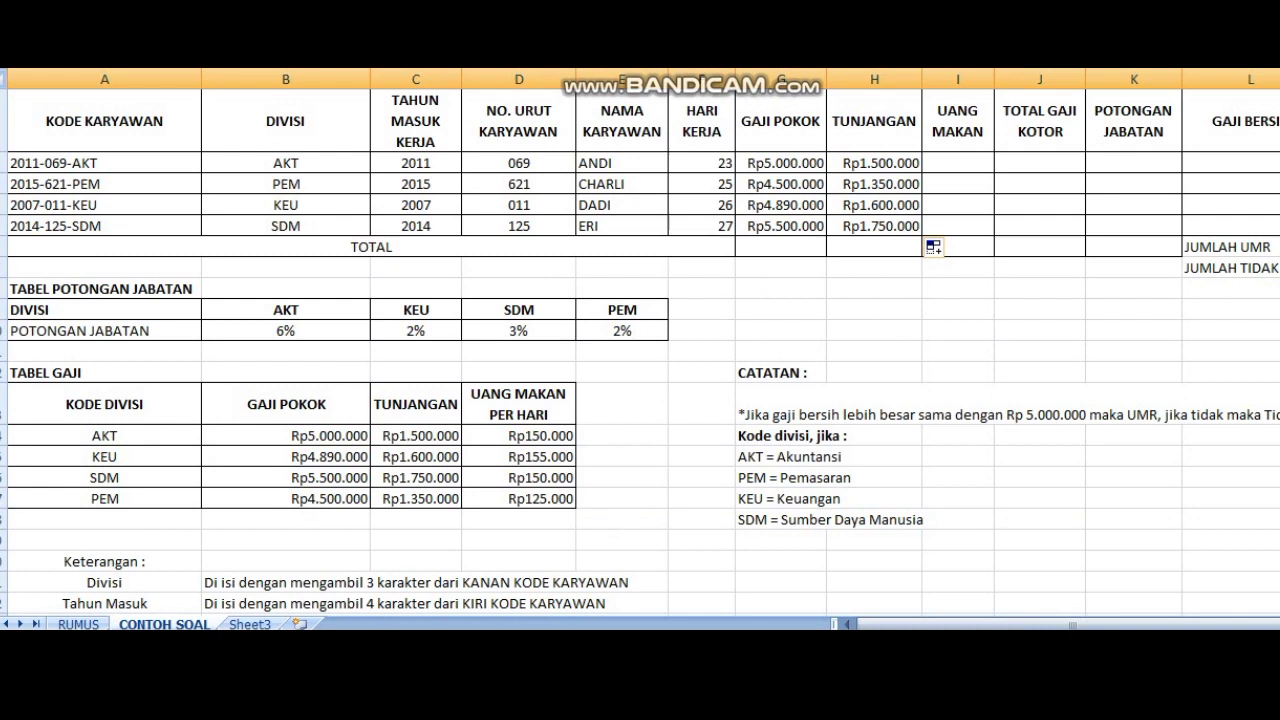
click(958, 163)
text(=)
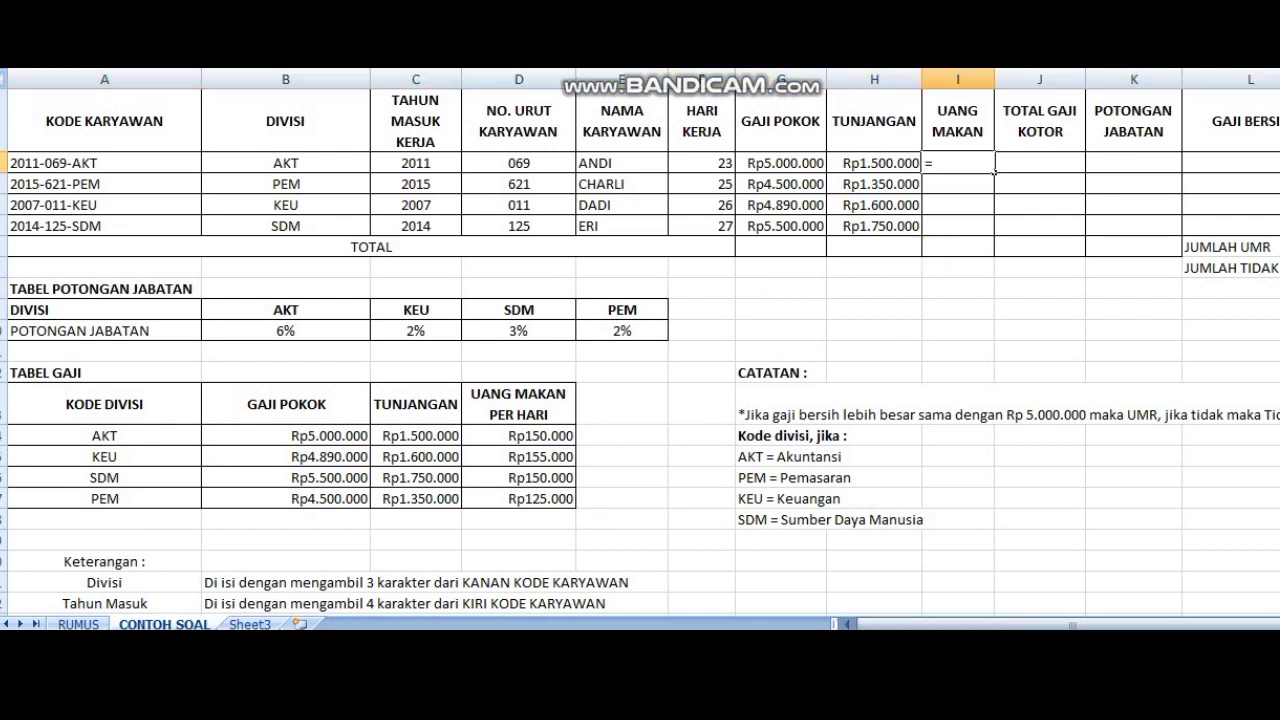
text(loo)
key(BackSpace)
key(BackSpace)
key(BackSpace)
text(vlookup()
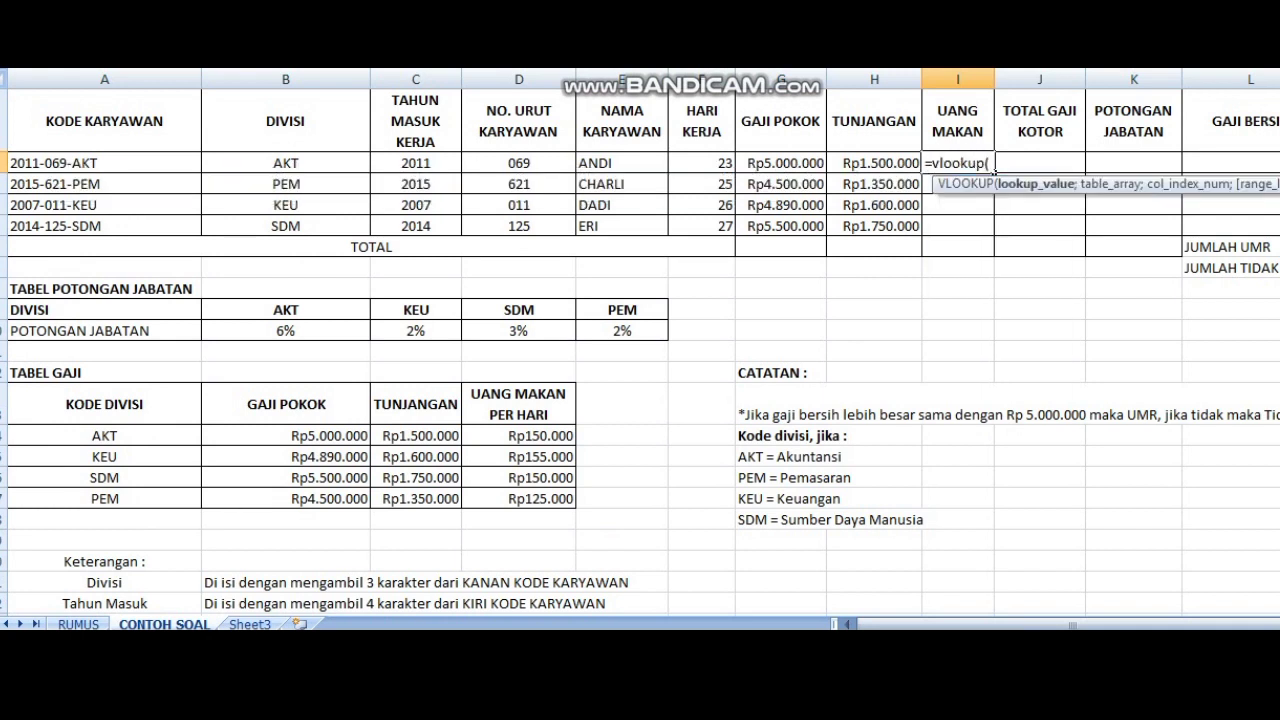
click(285, 163)
text(;)
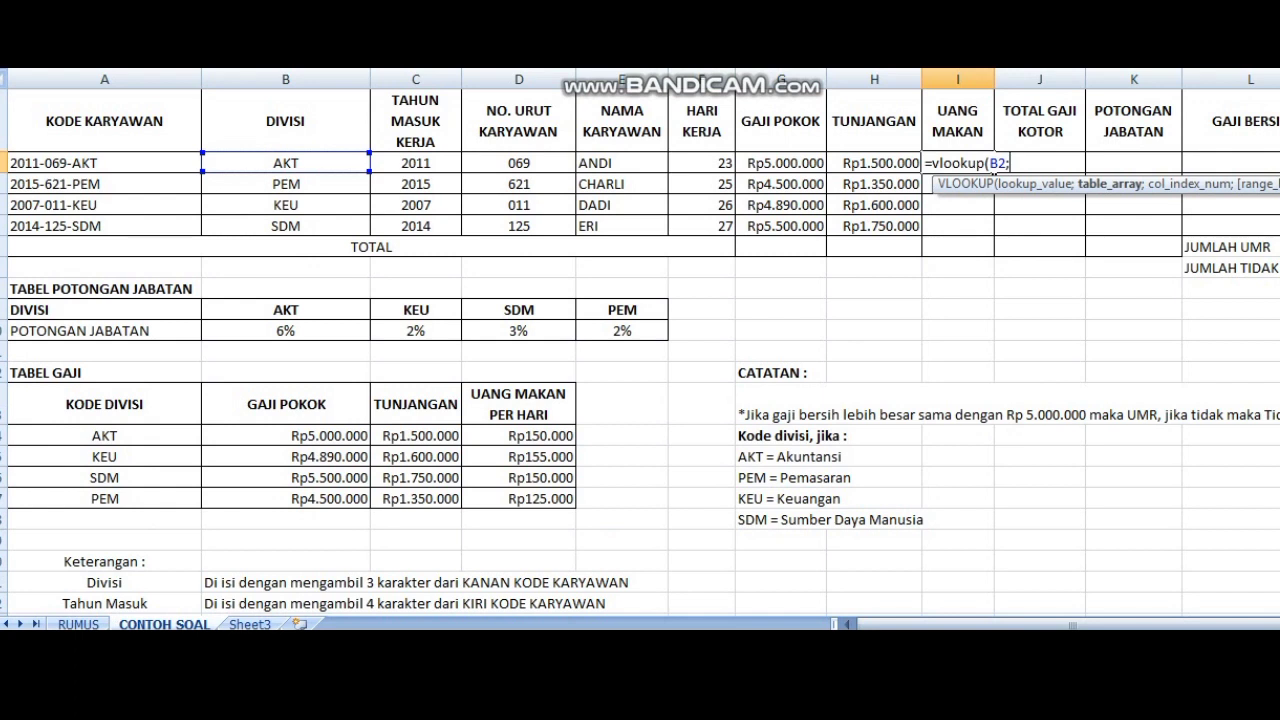
drag(100, 436, 572, 508)
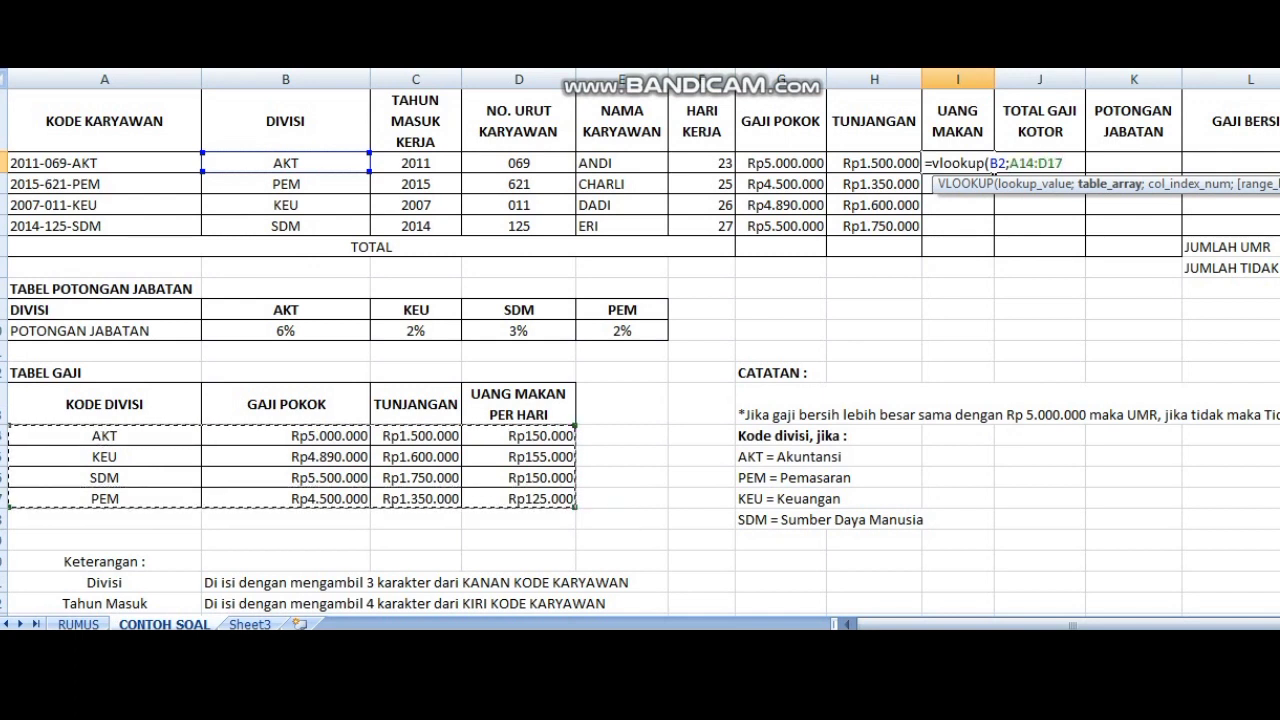
Step: Make the table range in the I2 formula absolute as $A$14:$D$17
click(1010, 163)
text($)
key(Right)
text($)
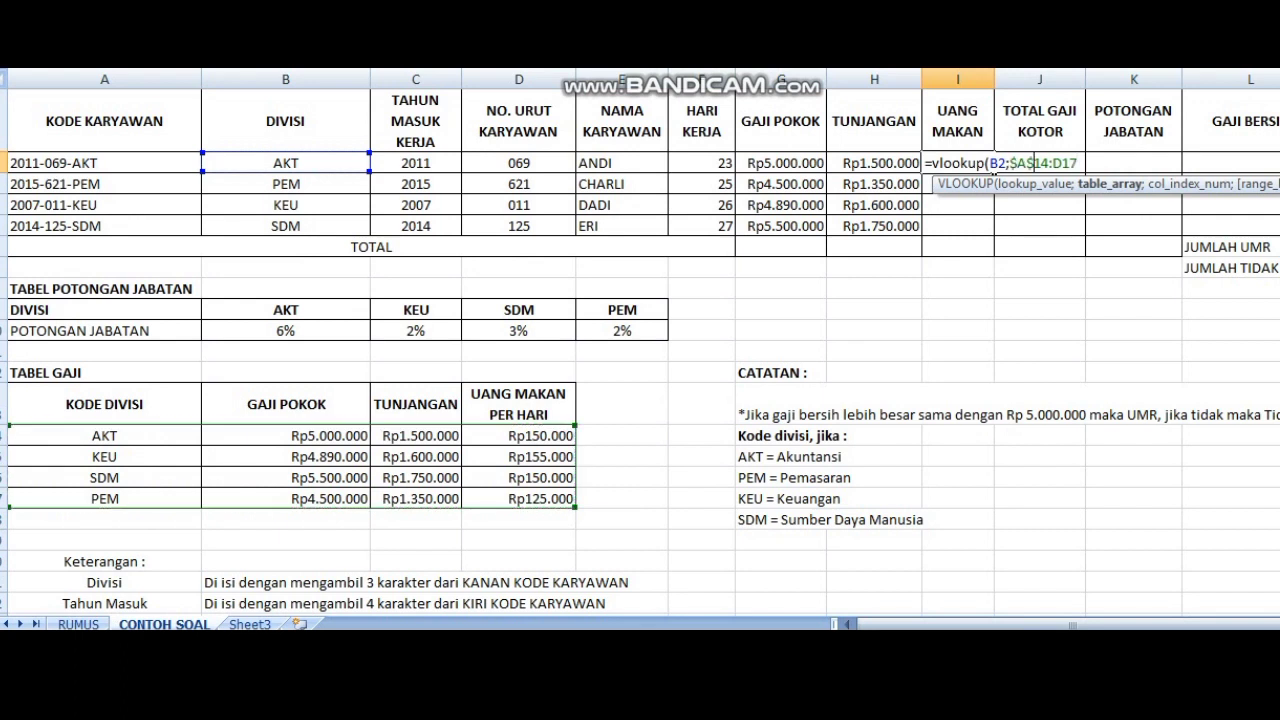
key(Right)
key(Right)
key(Right)
text($A$)
key(Right)
text(;)
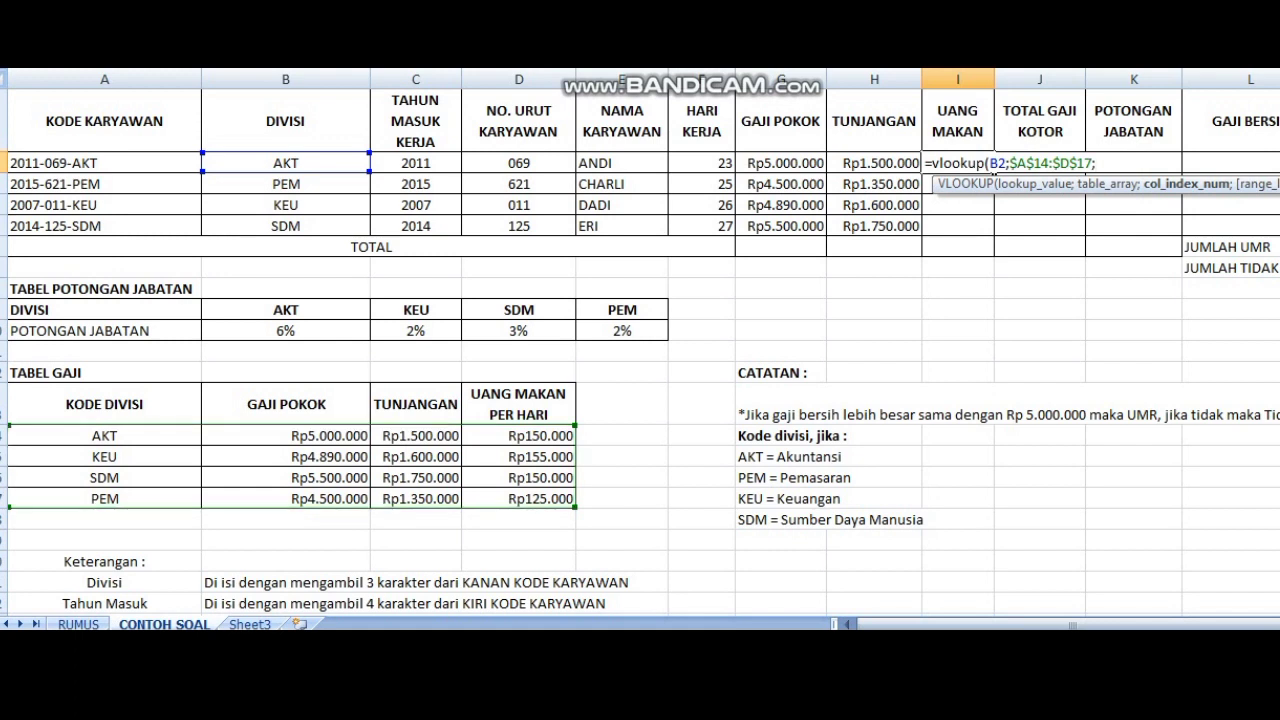
Step: Finish the I2 VLOOKUP with column index 4 and match type 0, multiply it by F2, and fill it down to I5
text(4;0))
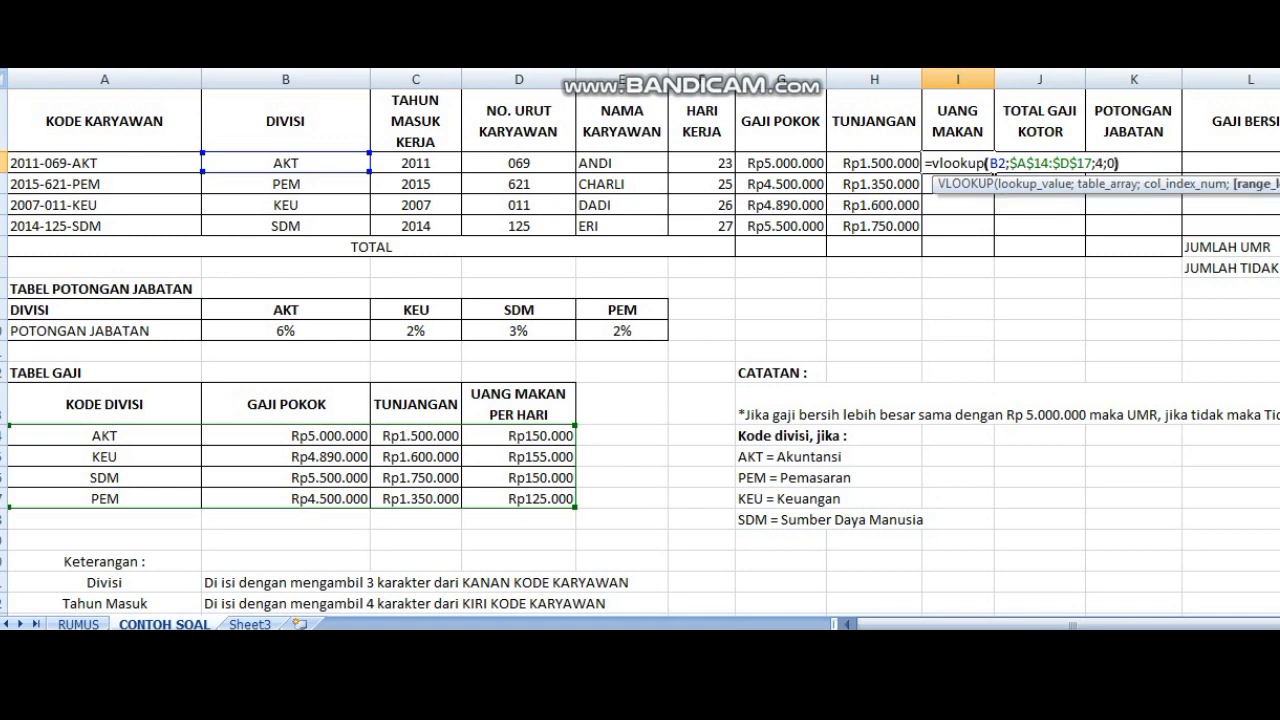
text(*)
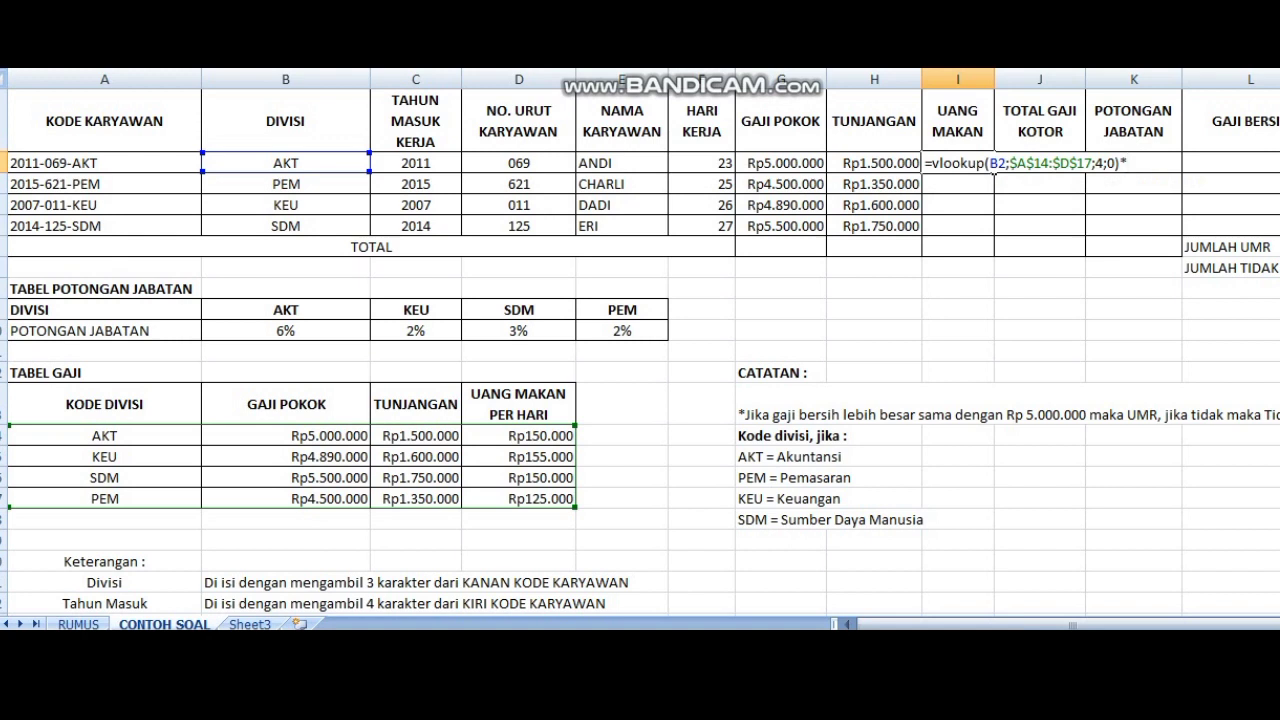
click(702, 163)
key(Return)
click(964, 163)
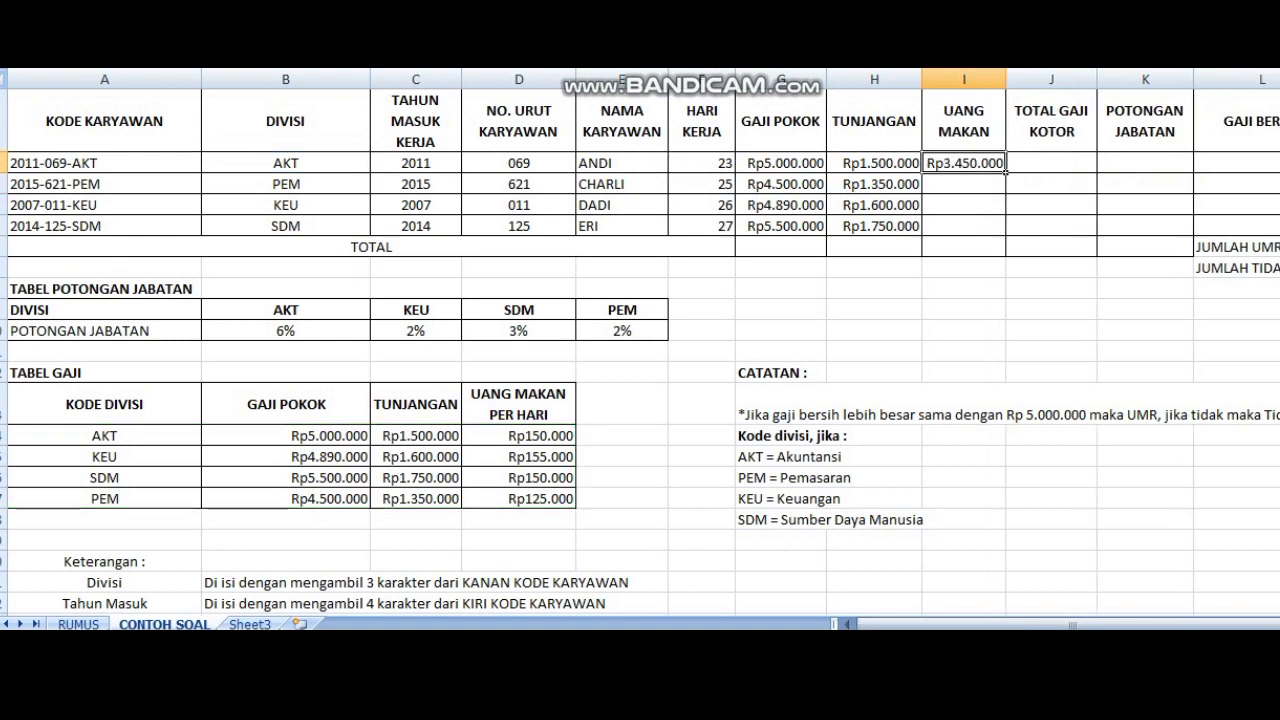
drag(1005, 172, 1005, 233)
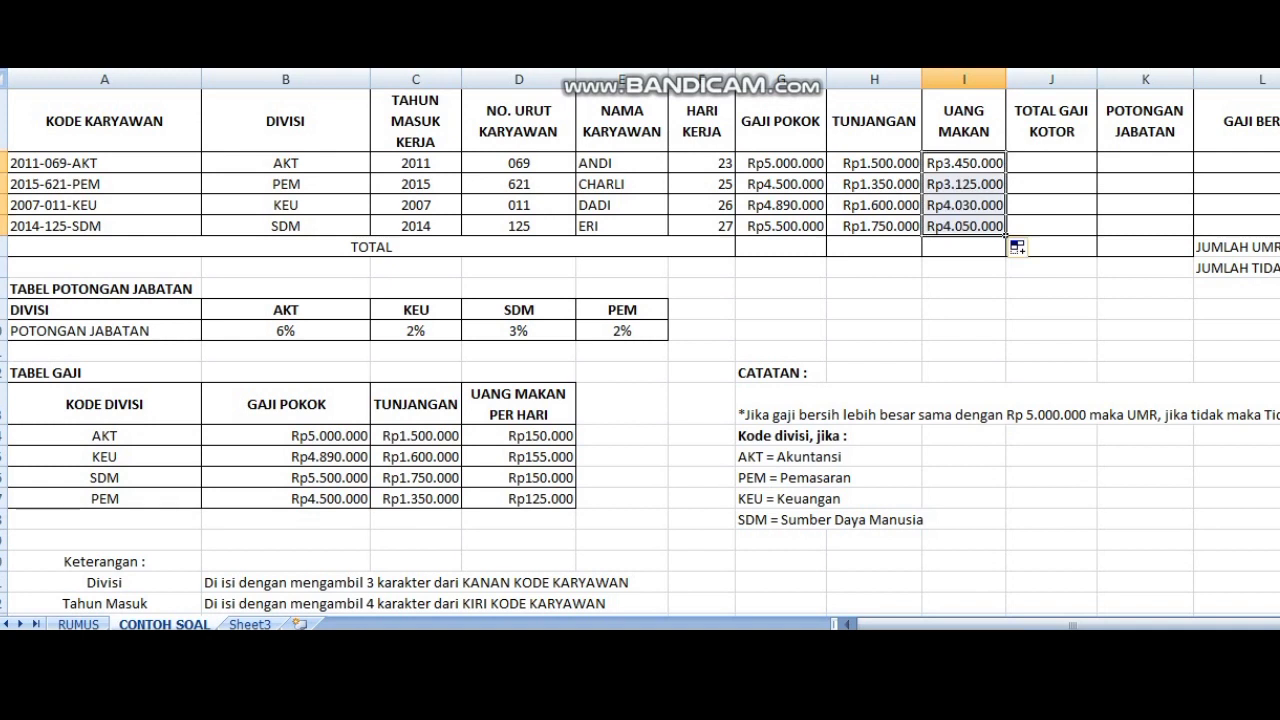
Step: Total G2:I2 with a SUM formula in J2 under TOTAL GAJI KOTOR and fill it down to J5
click(1051, 163)
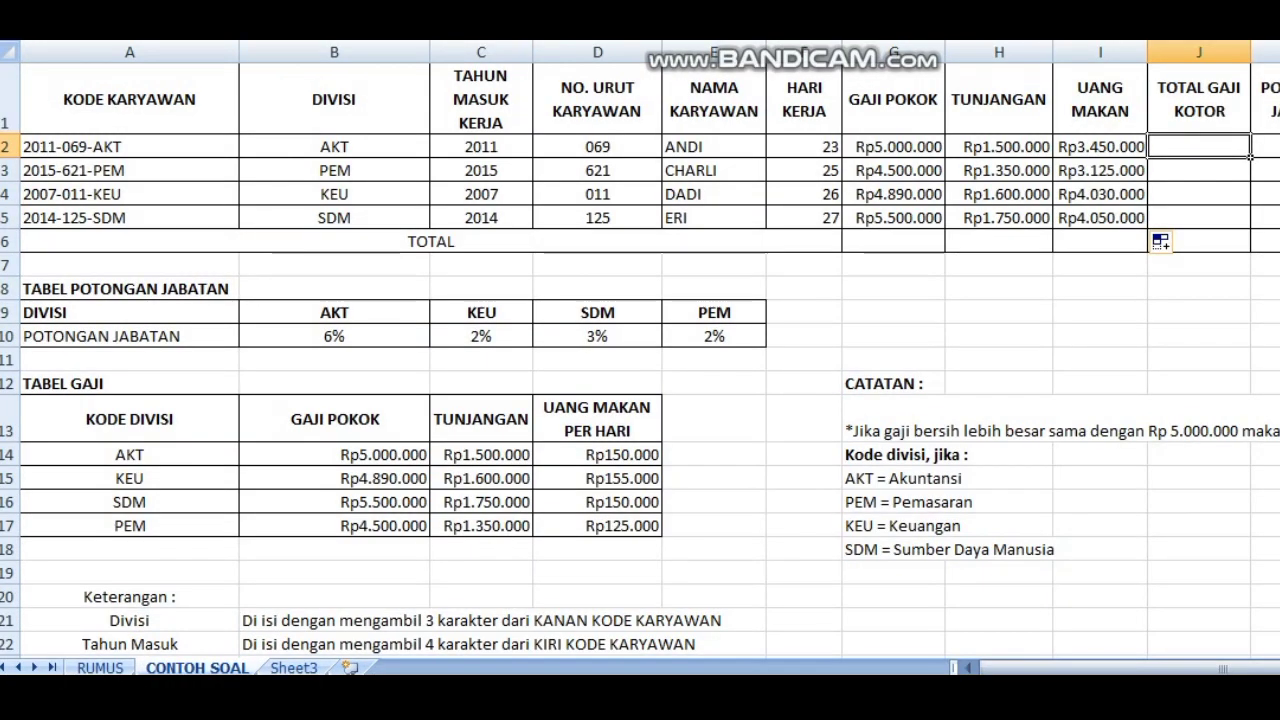
scroll(640, 350, down, 2)
scroll(640, 350, down, 1)
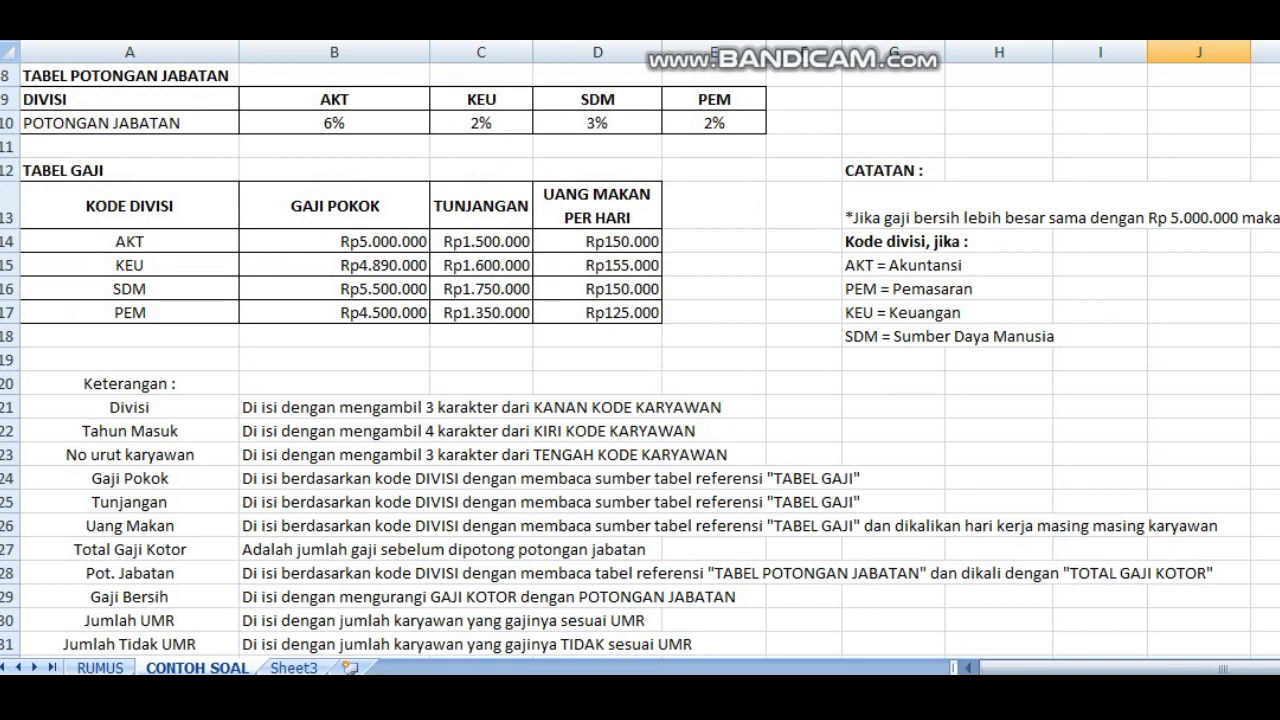
click(8, 549)
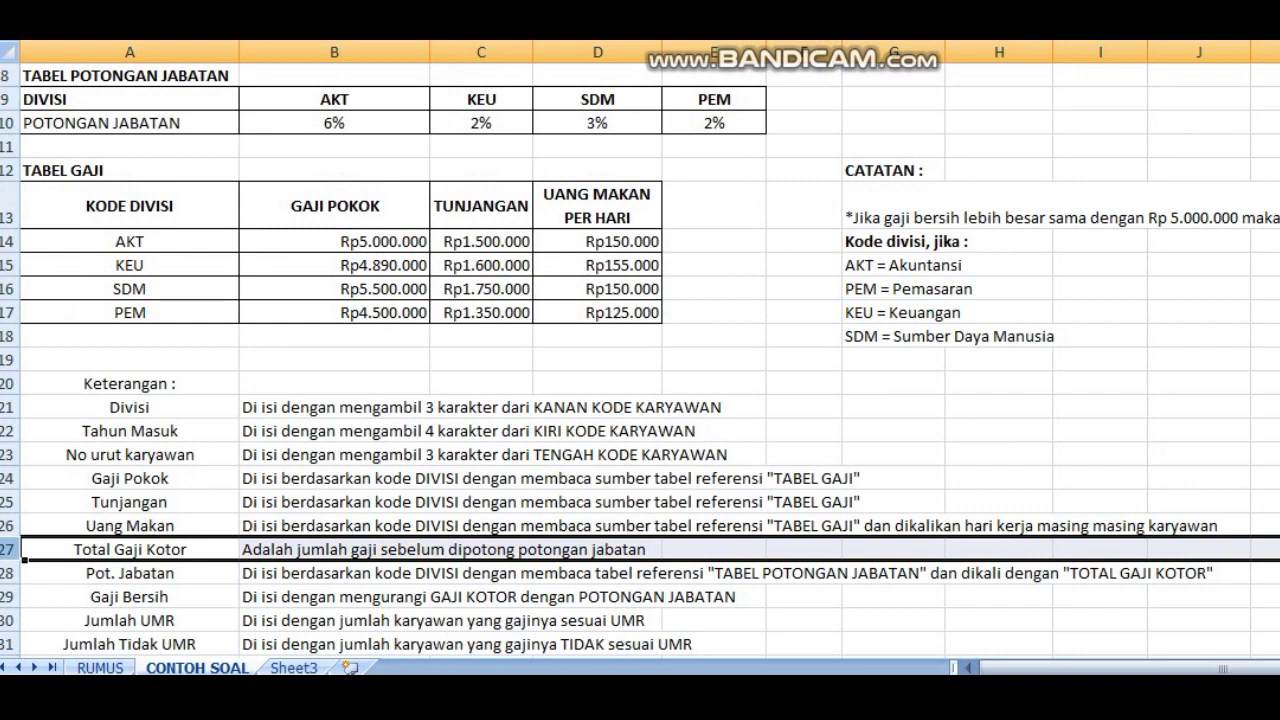
scroll(640, 350, up, 3)
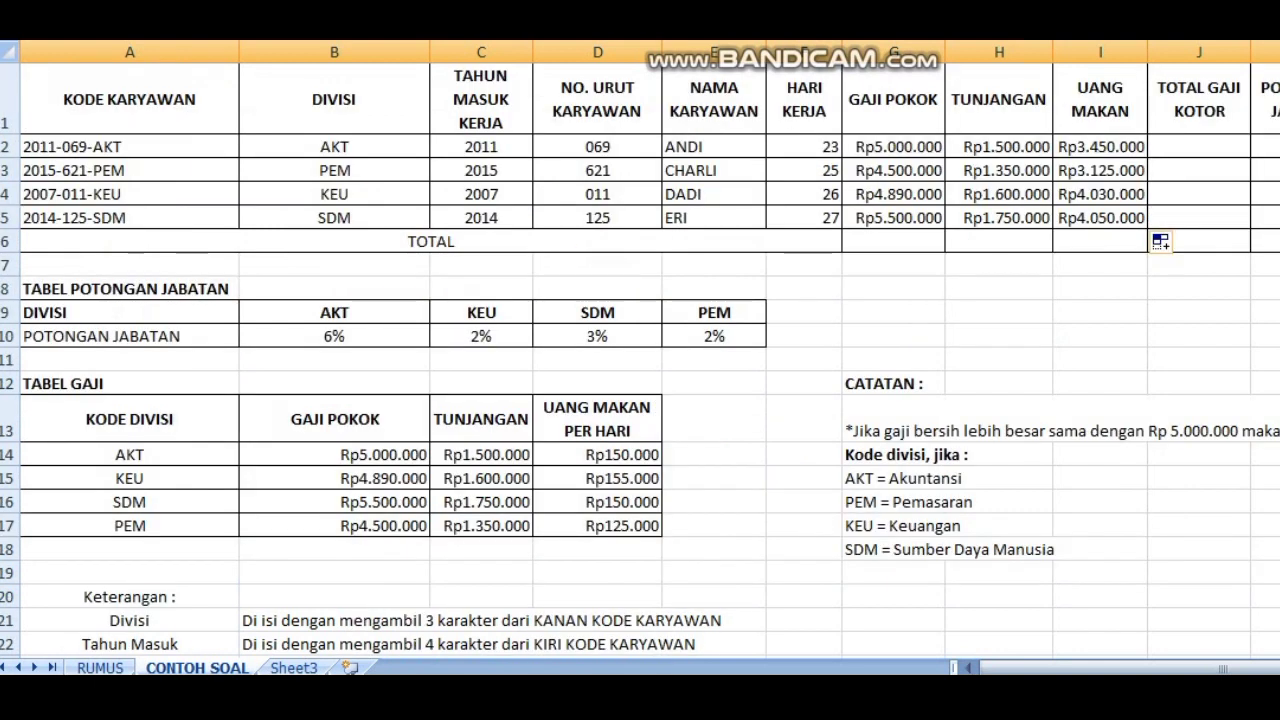
click(1246, 152)
text(=sum()
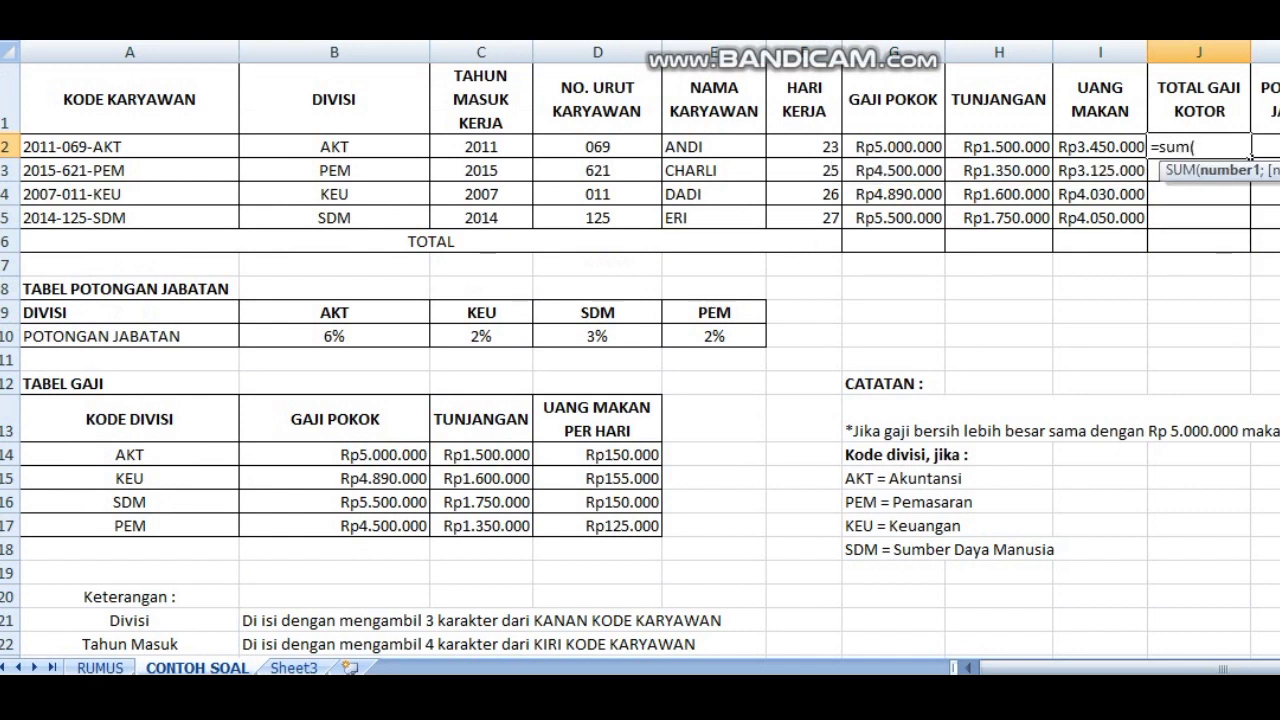
text(G2:I2)
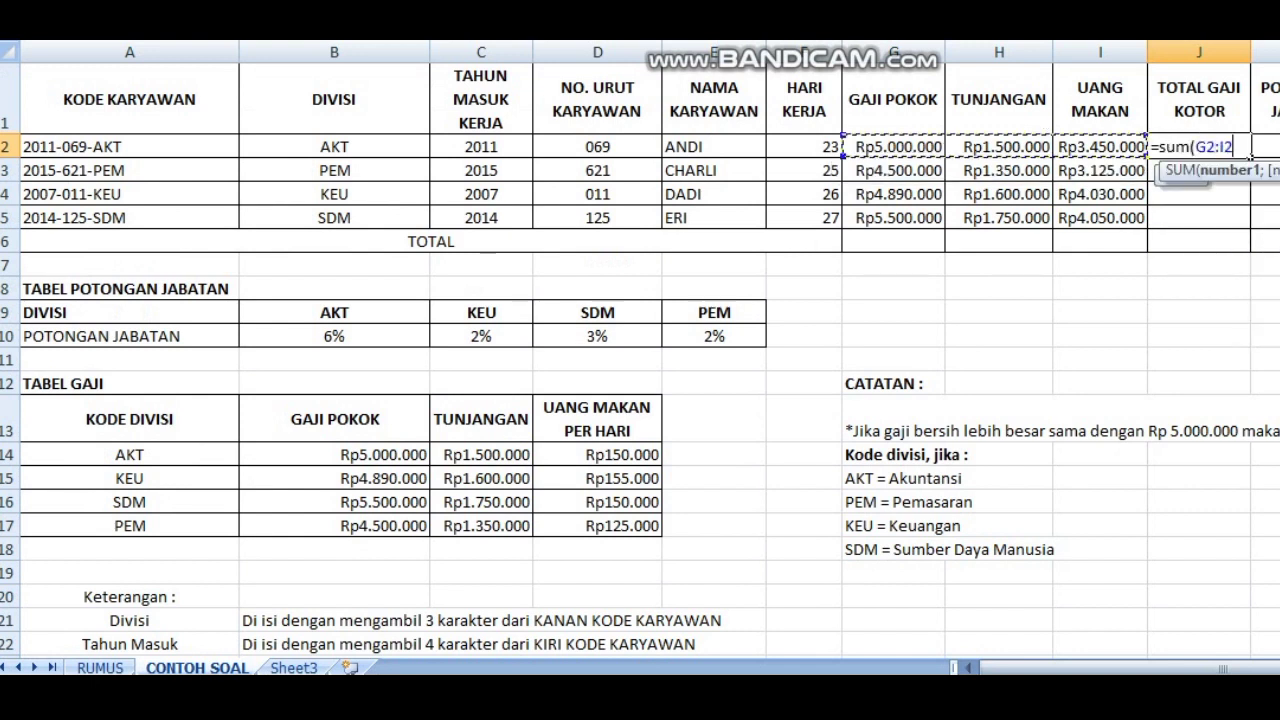
text())
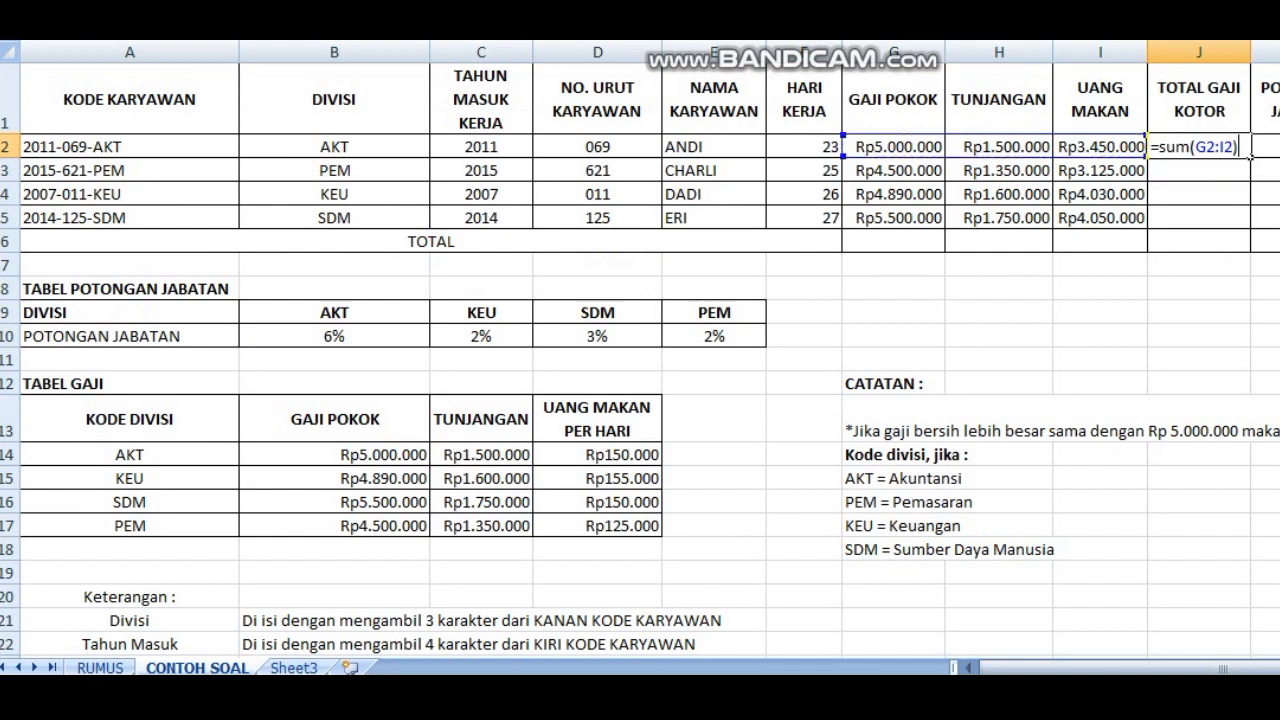
key(Return)
key(Up)
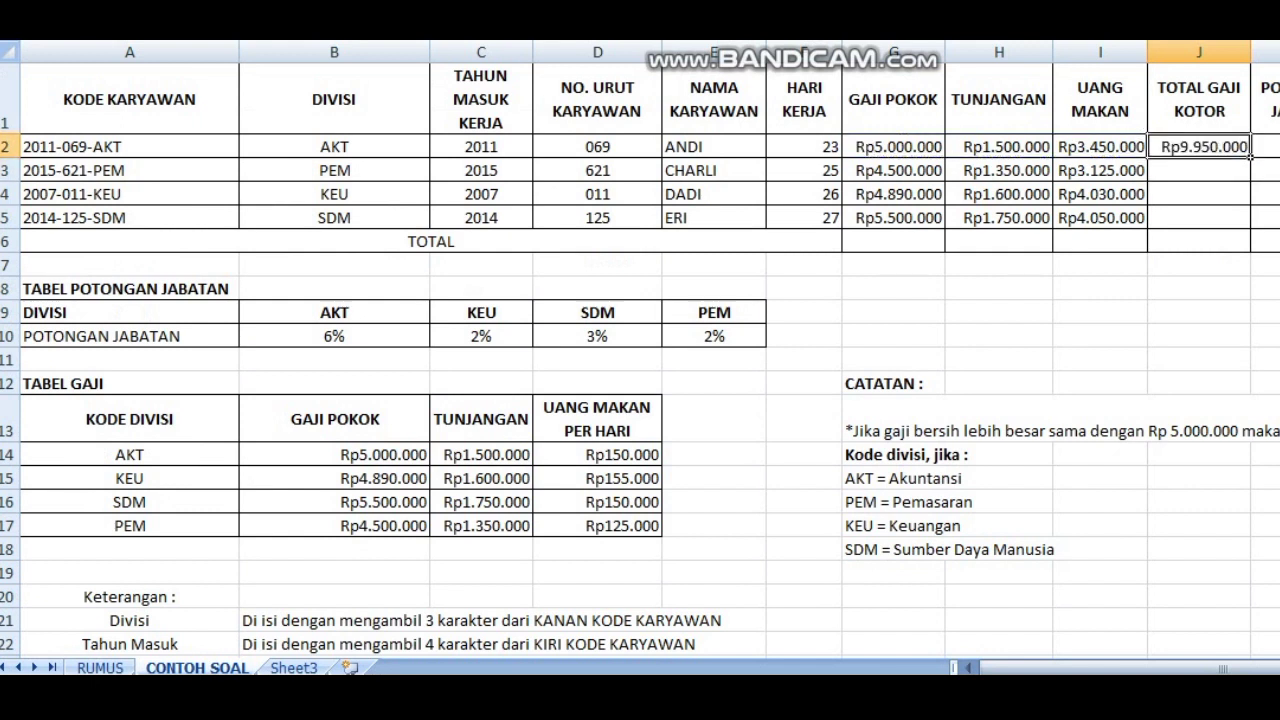
drag(1250, 157, 1250, 229)
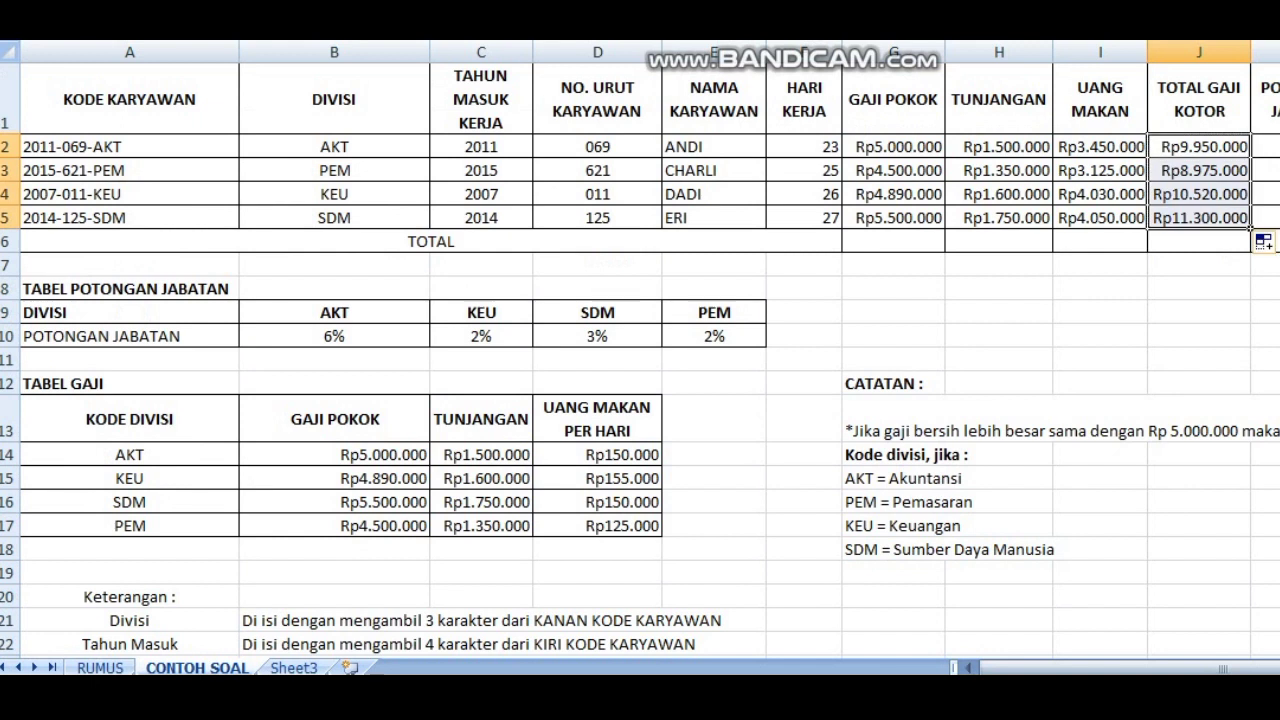
Step: Start an HLOOKUP formula in K2 under POTONGAN JABATAN with B2 as lookup value and B9:E10 as table range
click(1266, 147)
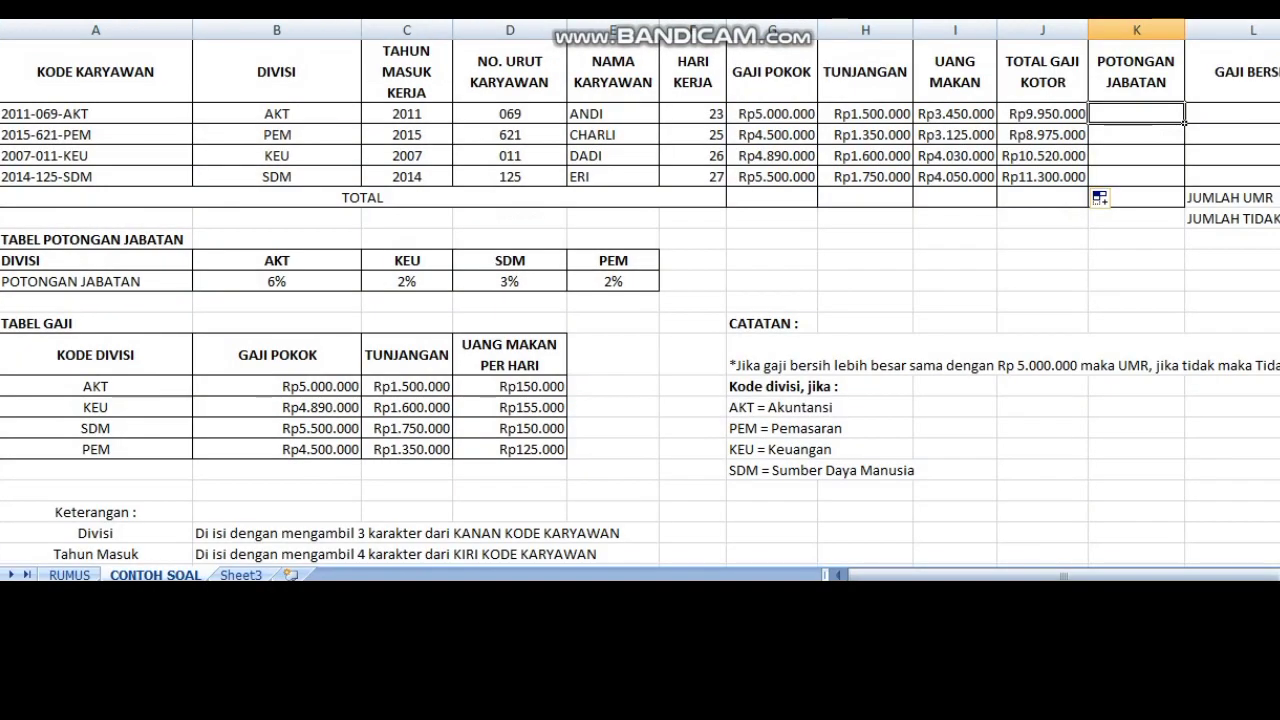
scroll(640, 300, down, 3)
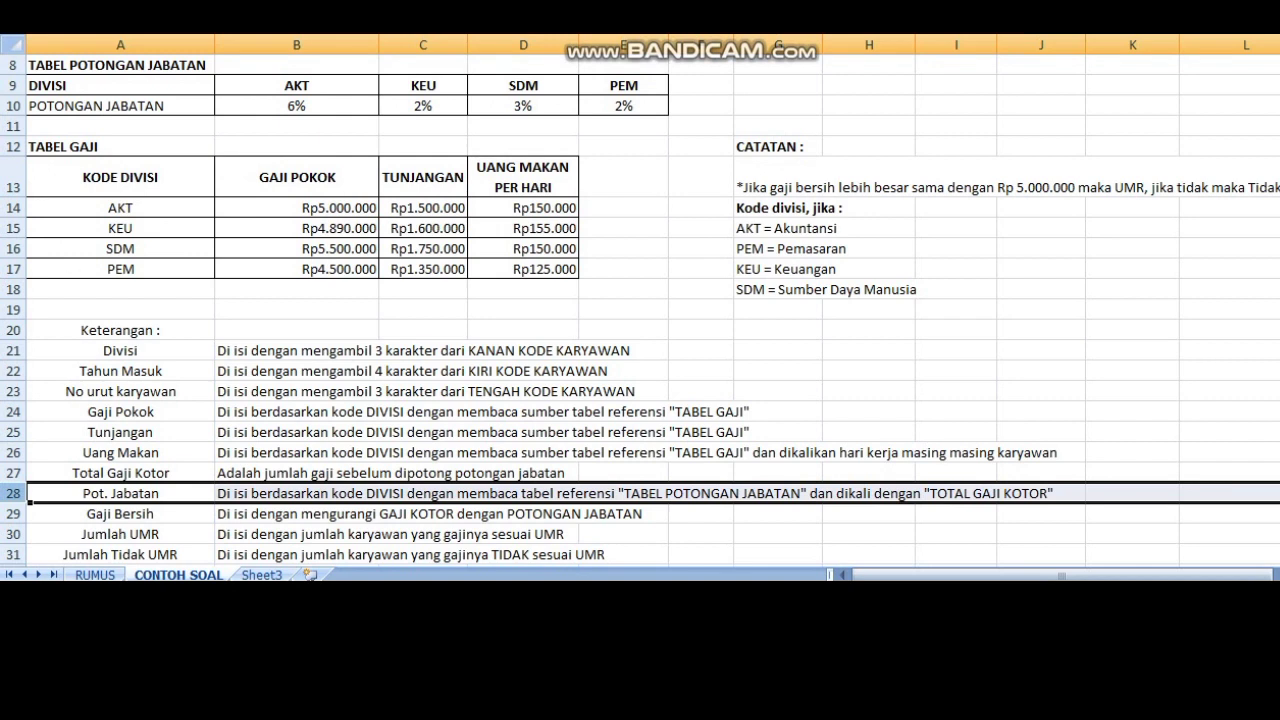
scroll(1097, 208, up, 3)
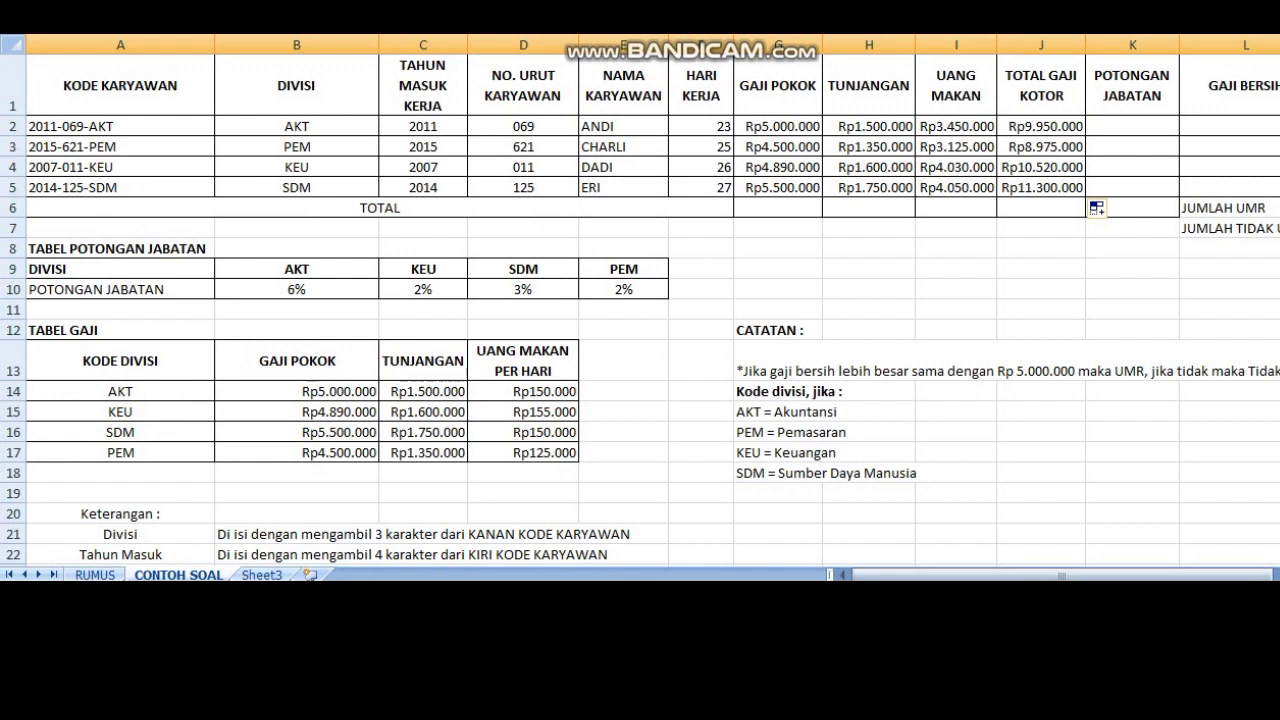
click(13, 269)
drag(13, 269, 13, 290)
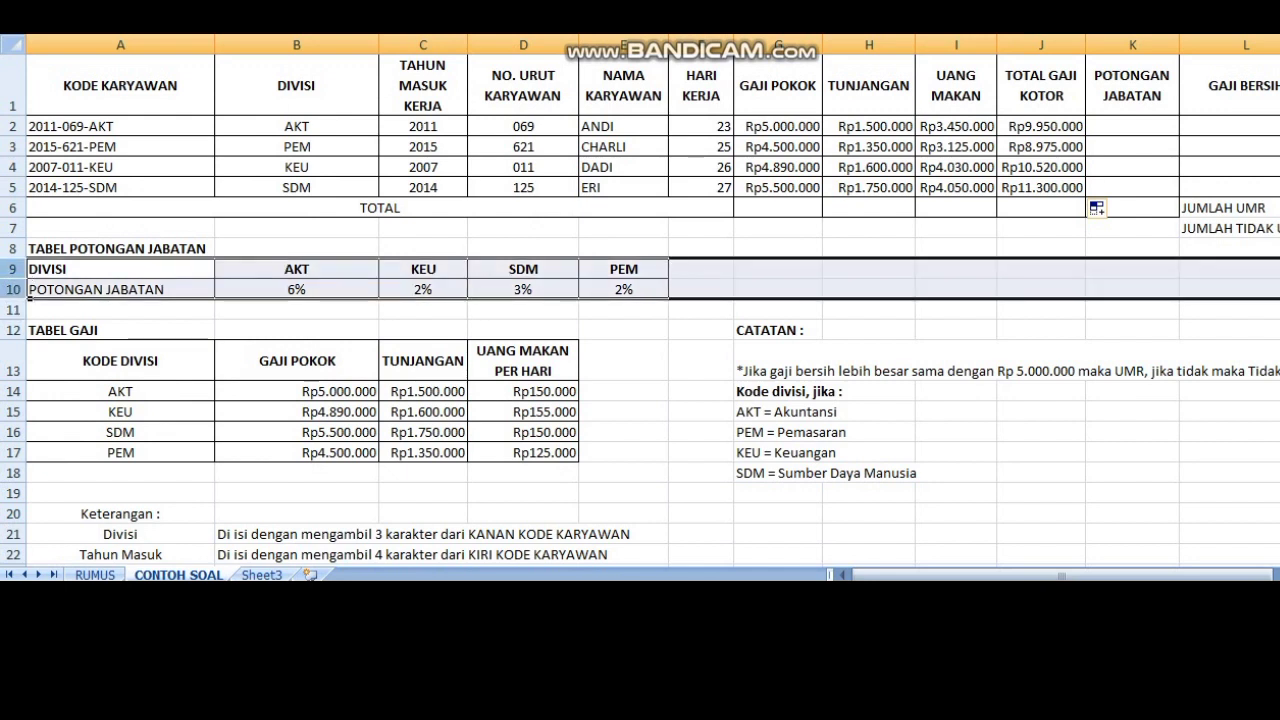
click(1160, 128)
text(=h)
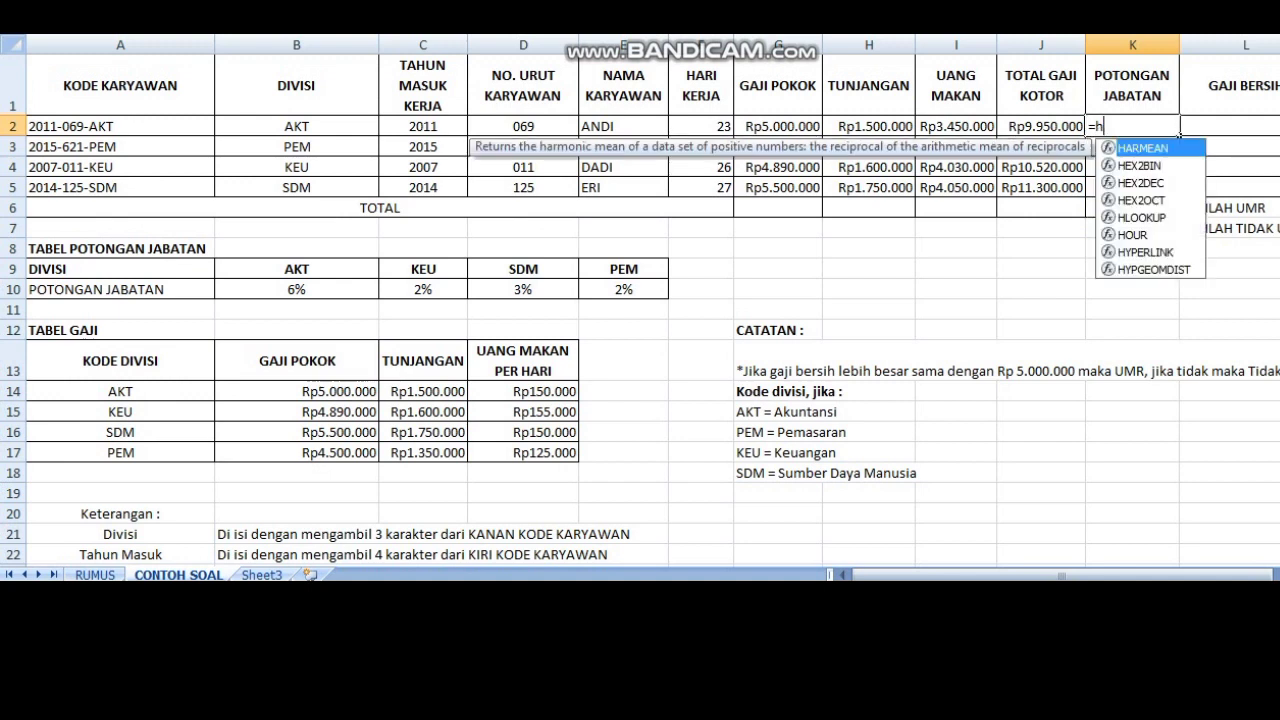
text(lookup()
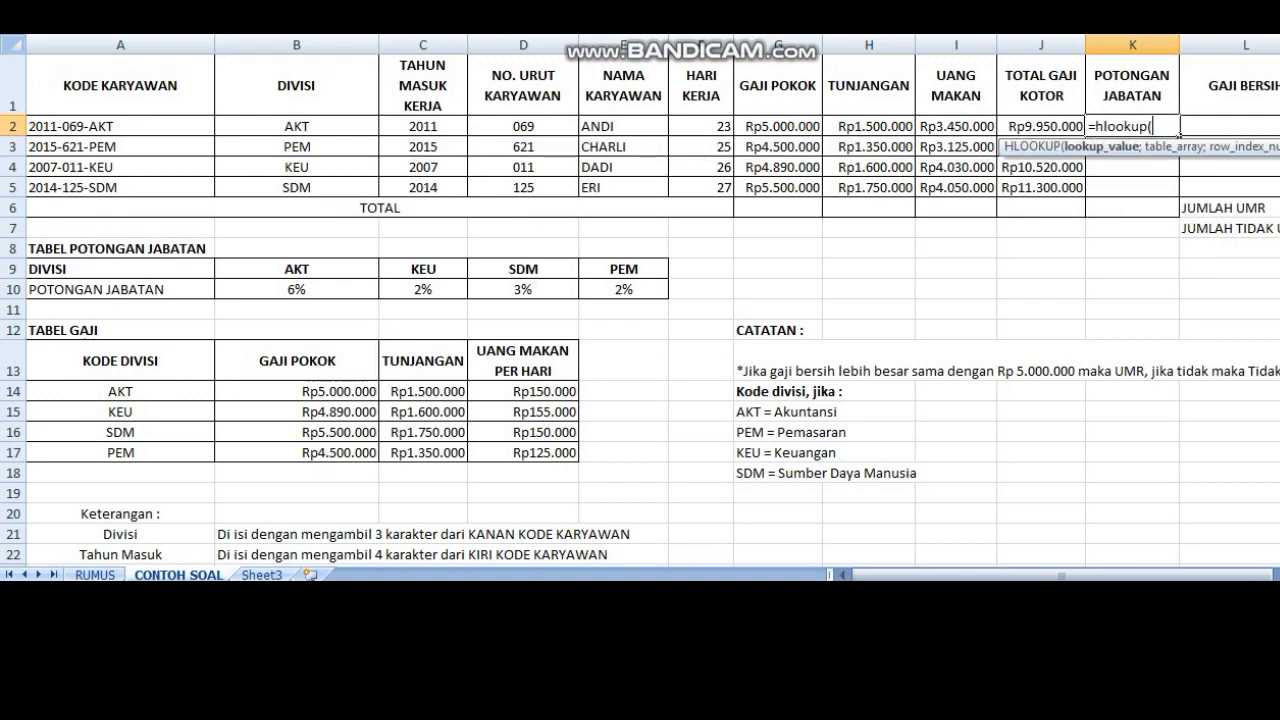
click(297, 127)
text(;)
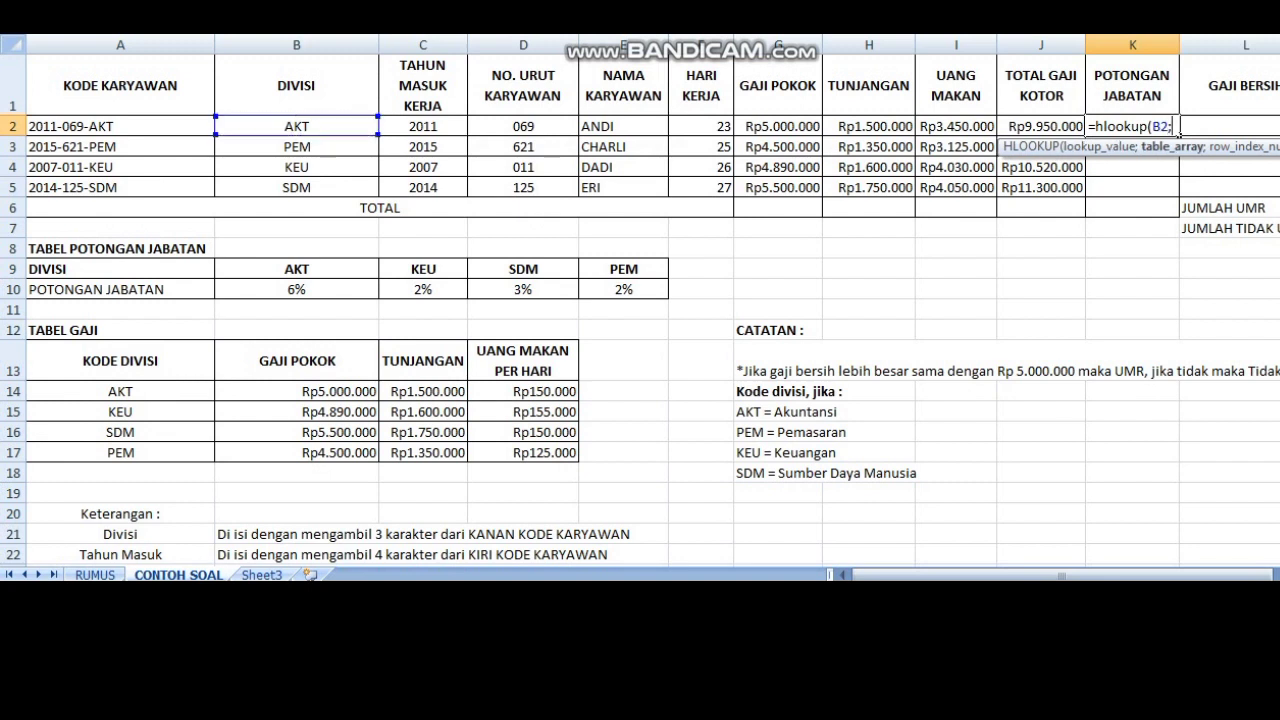
drag(296, 269, 652, 291)
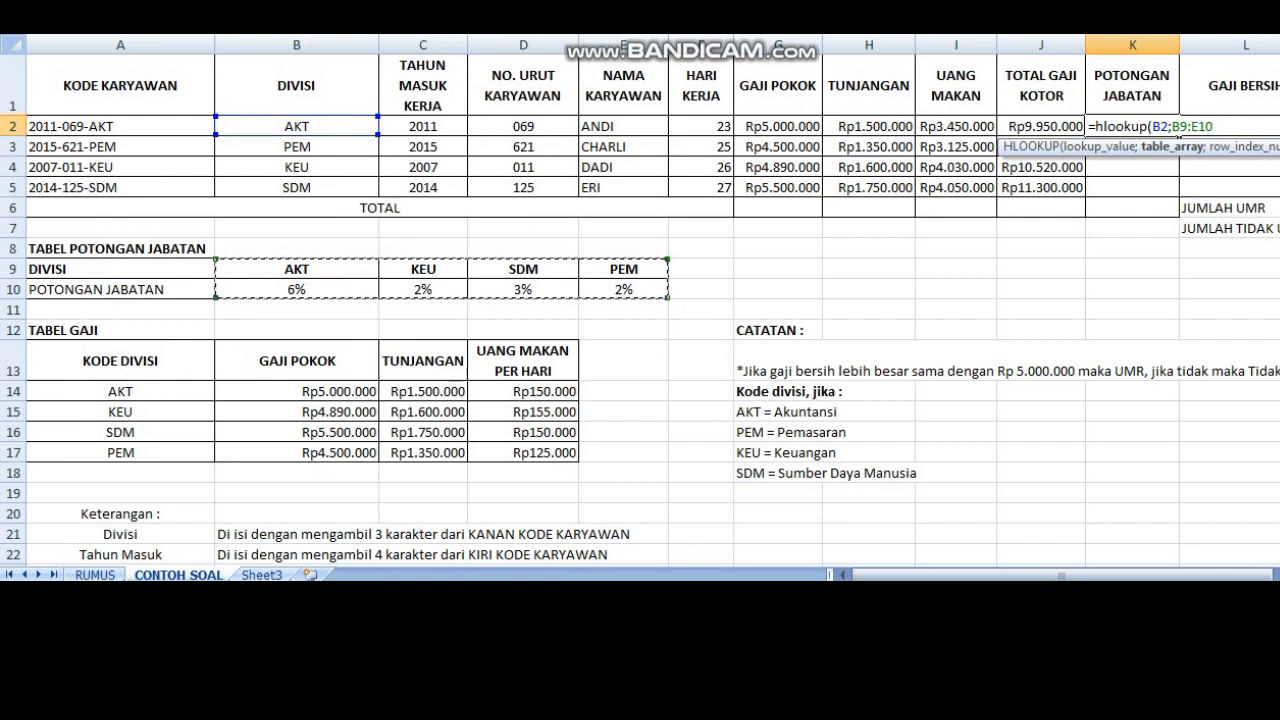
Step: Make the table range in the K2 formula absolute as $B$9:$E$10
click(1171, 126)
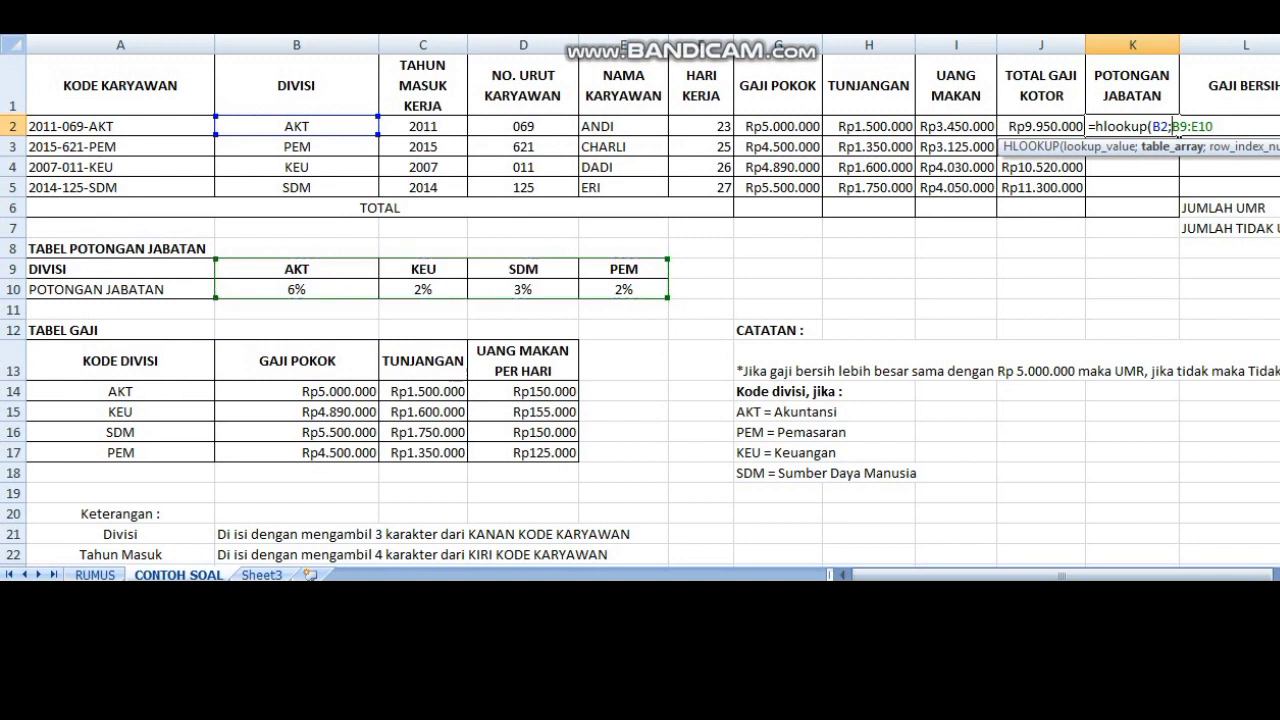
text($B$)
key(Right)
key(Right)
text($)
key(Right)
text($)
key(Right)
key(Right)
text(;)
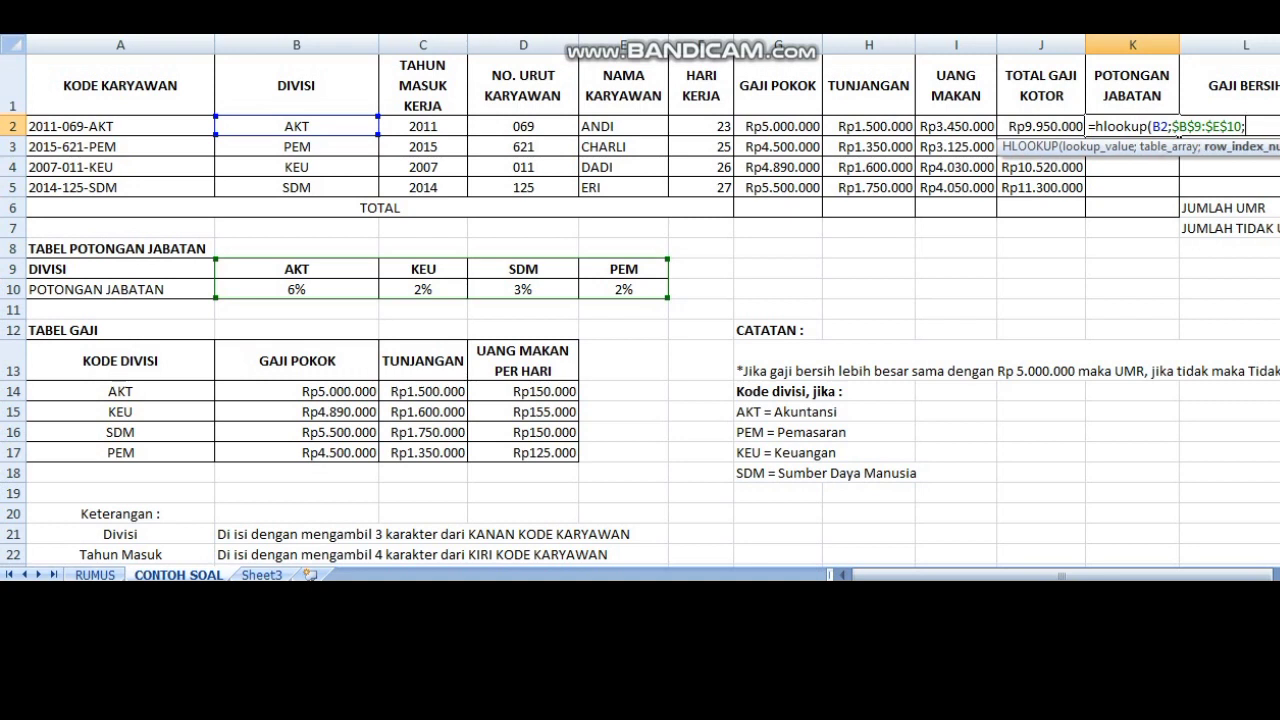
text(2;0)
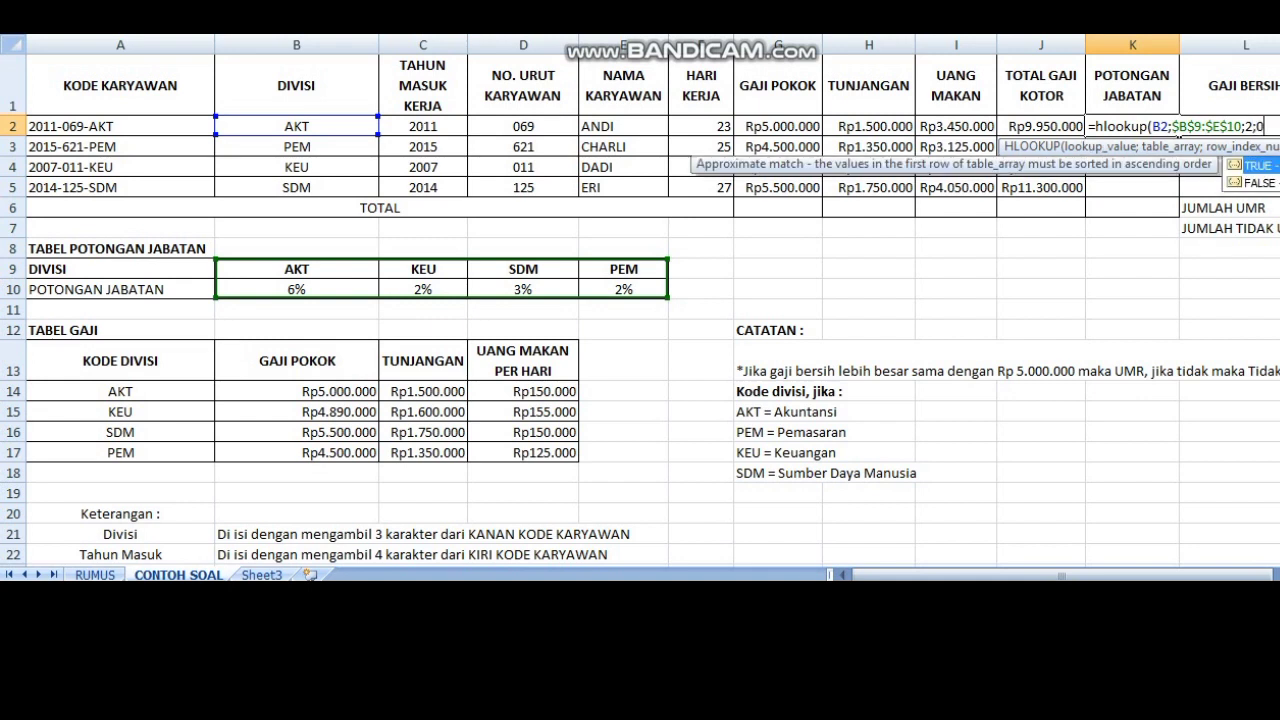
text())
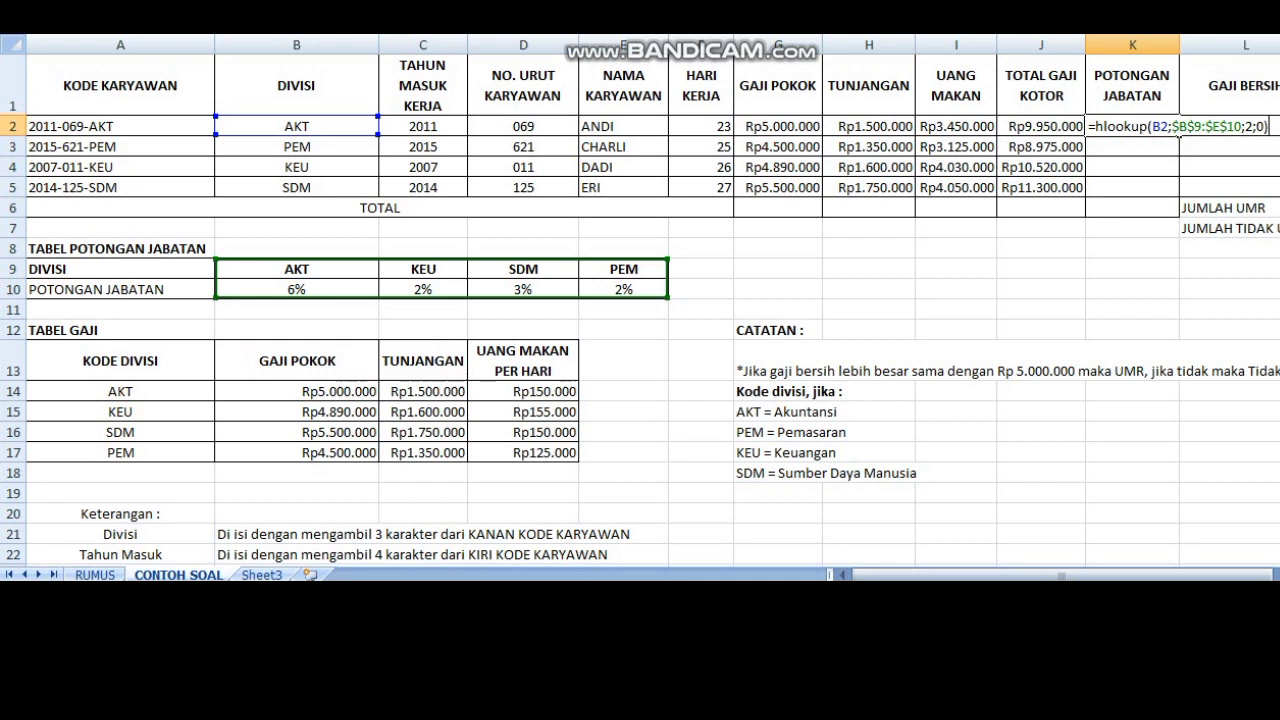
text(*)
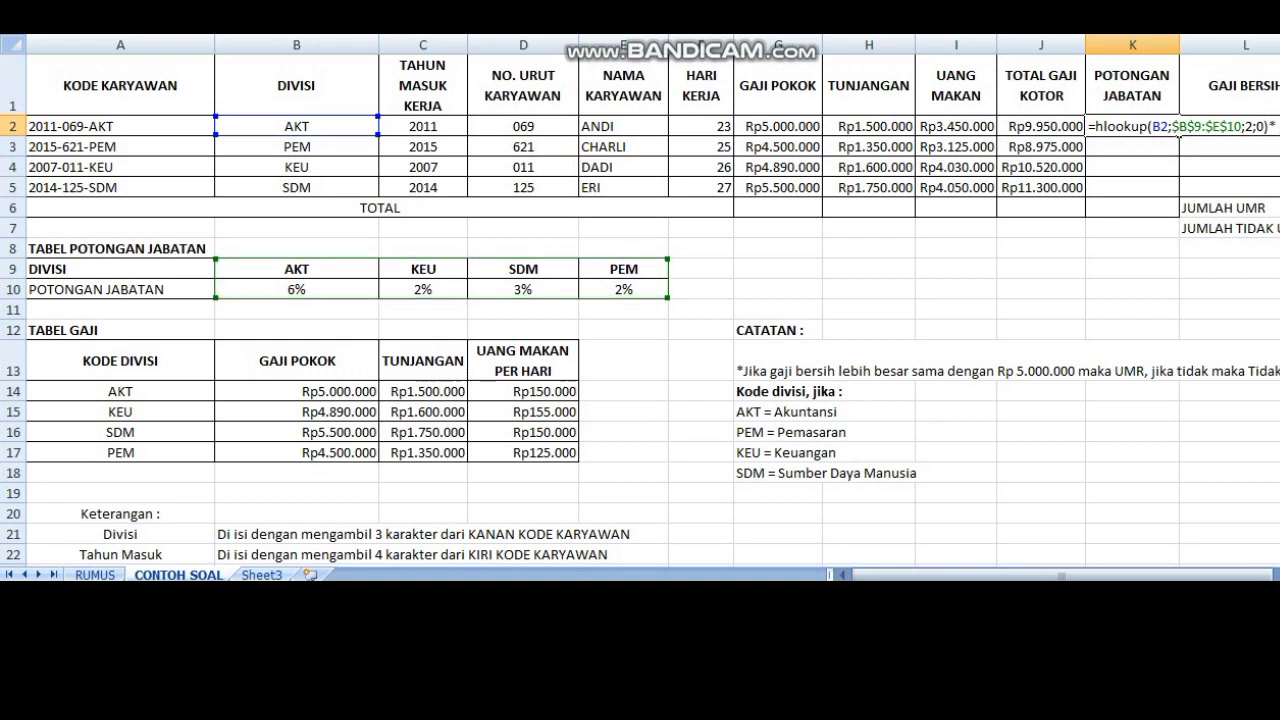
Step: Finish the K2 HLOOKUP with row index 2 and match type 0, multiply it by J2, and fill it down to K5
click(1041, 126)
key(Return)
click(1132, 126)
drag(1178, 134, 1178, 192)
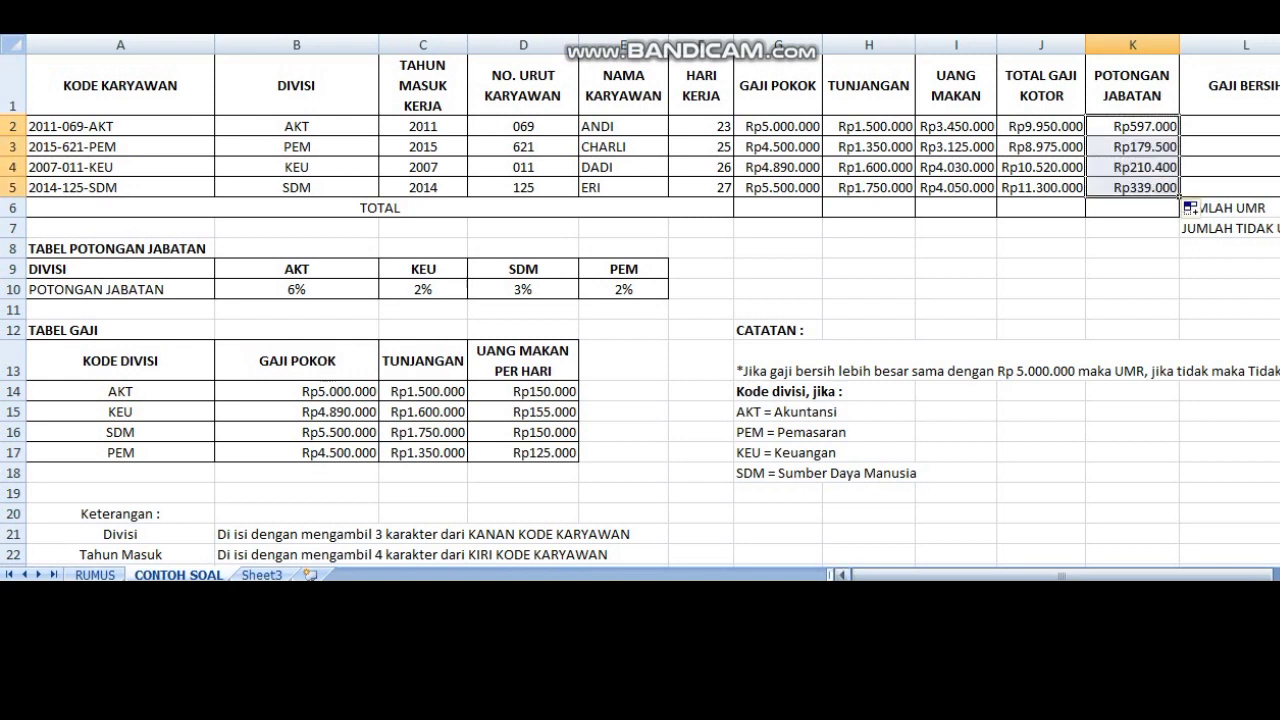
Step: Subtract K2 from J2 with a formula in L2 under GAJI BERSIH, per the Keterangan instruction, and fill it down to L5
drag(1016, 575, 1080, 575)
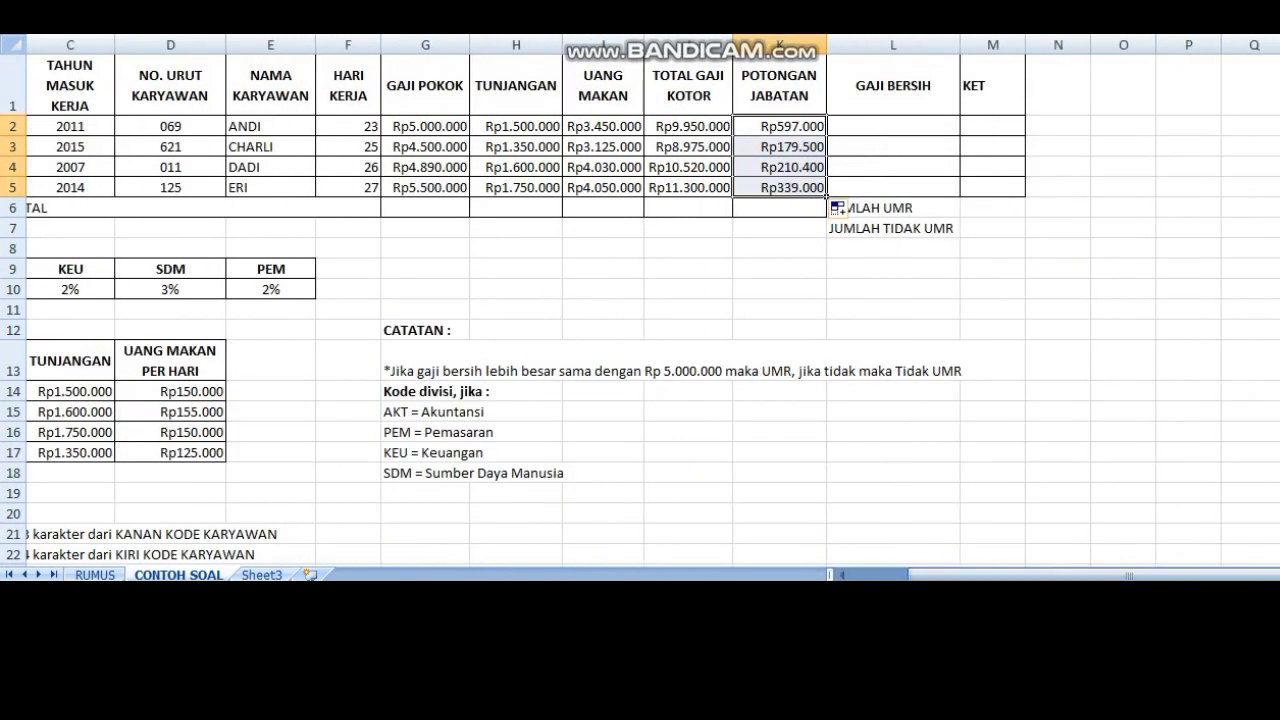
scroll(640, 320, down, 2)
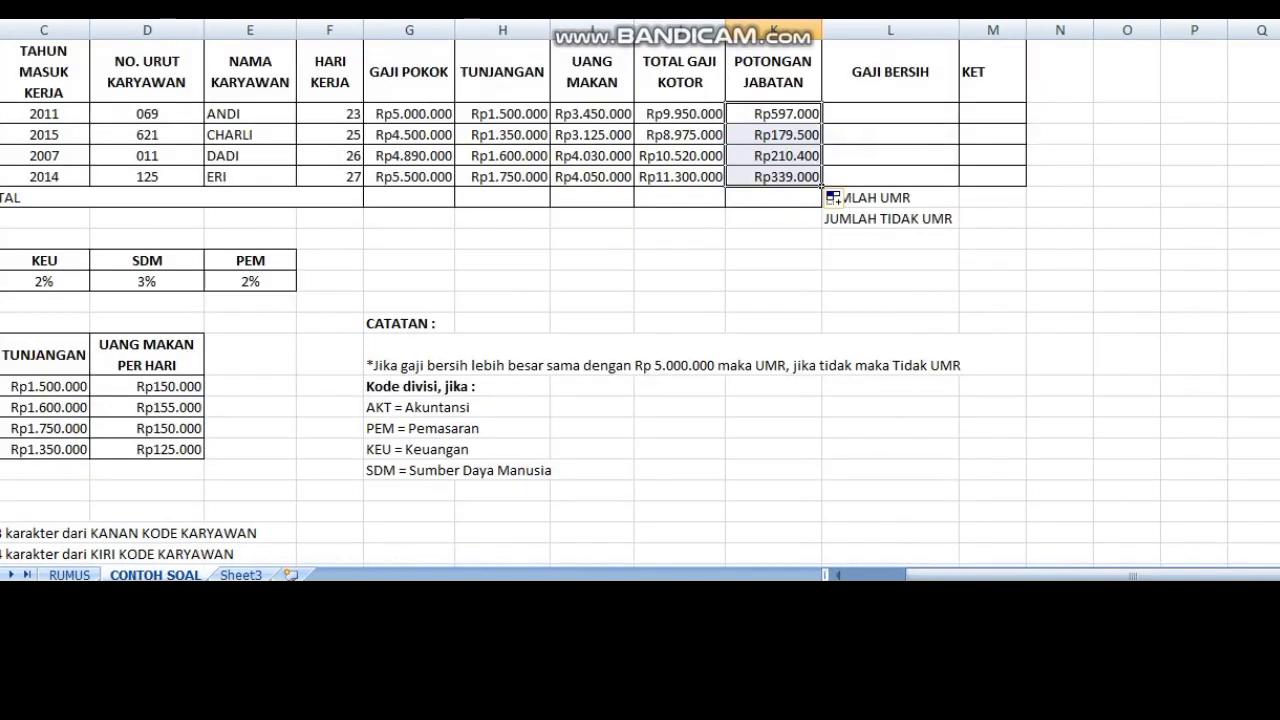
scroll(640, 320, down, 2)
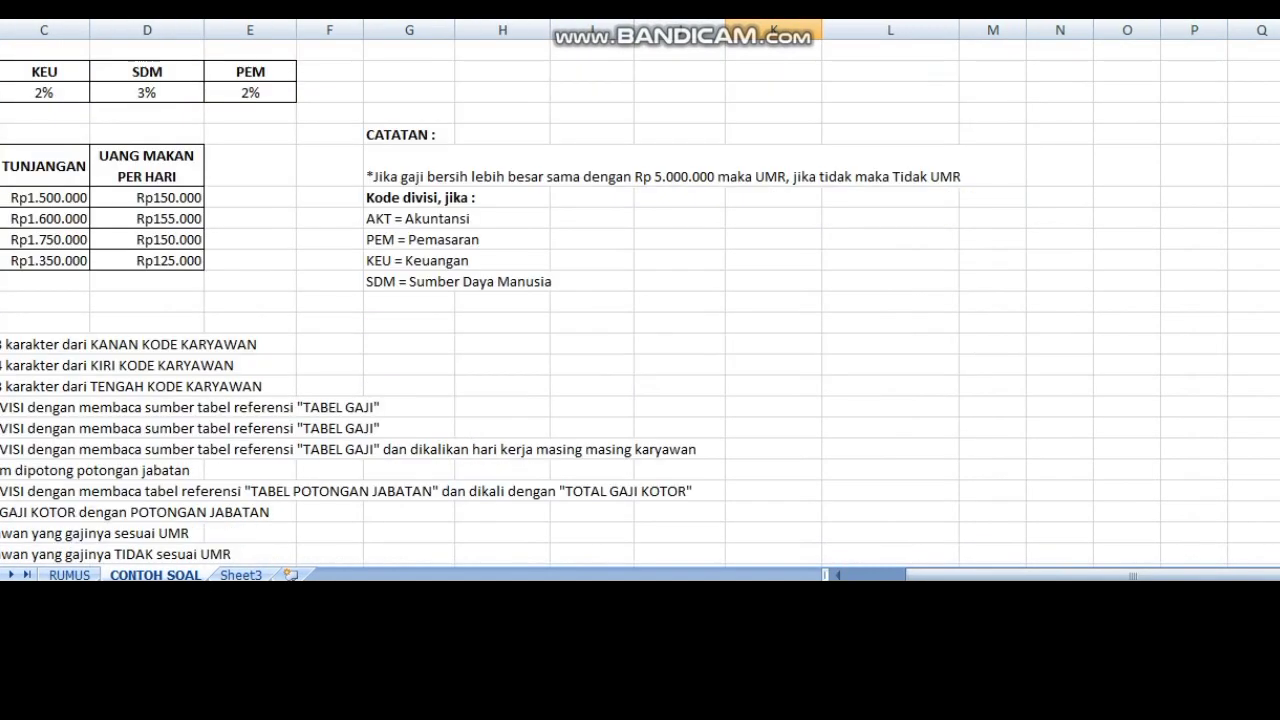
drag(1140, 576, 1070, 576)
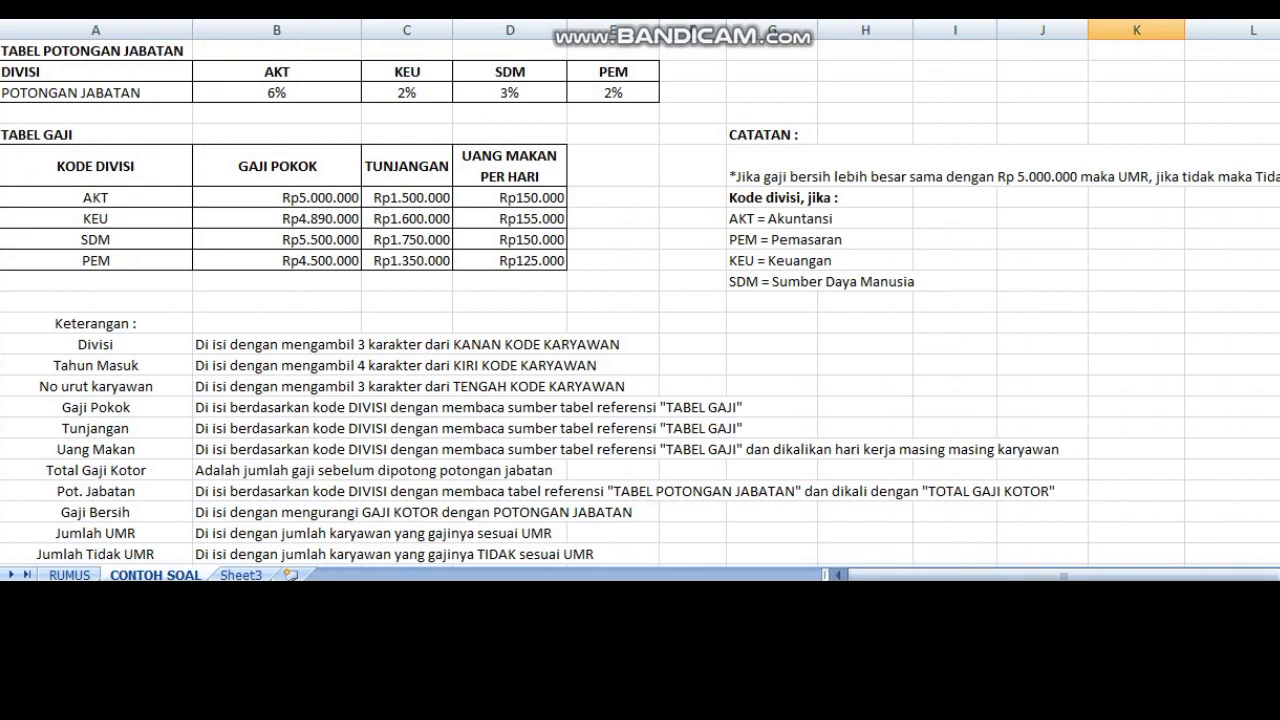
click(1, 512)
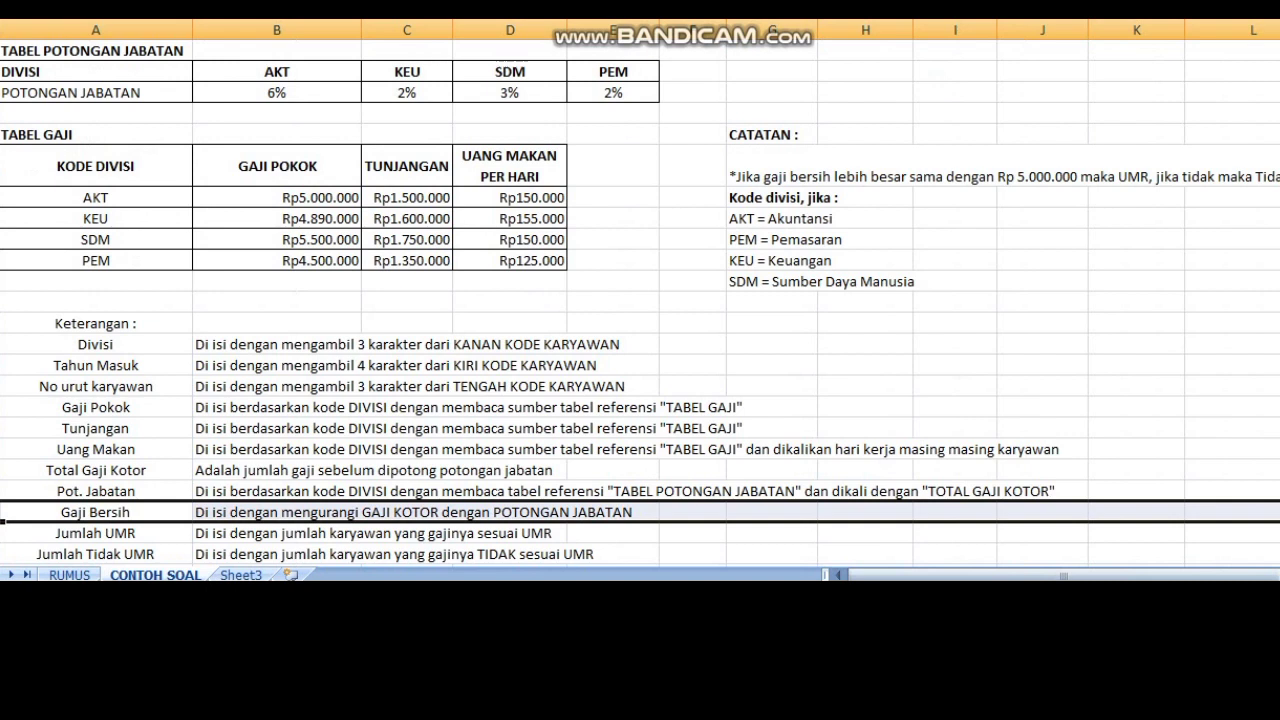
scroll(2, 519, up, 3)
click(1240, 114)
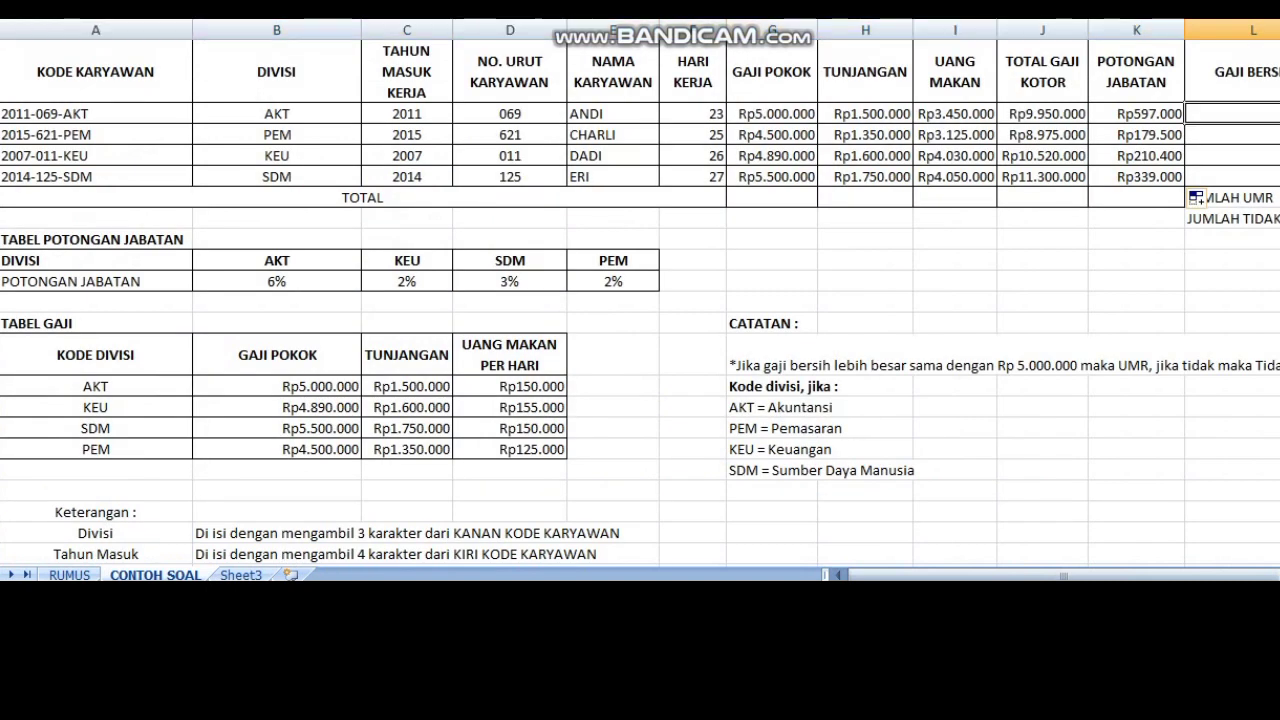
text(=)
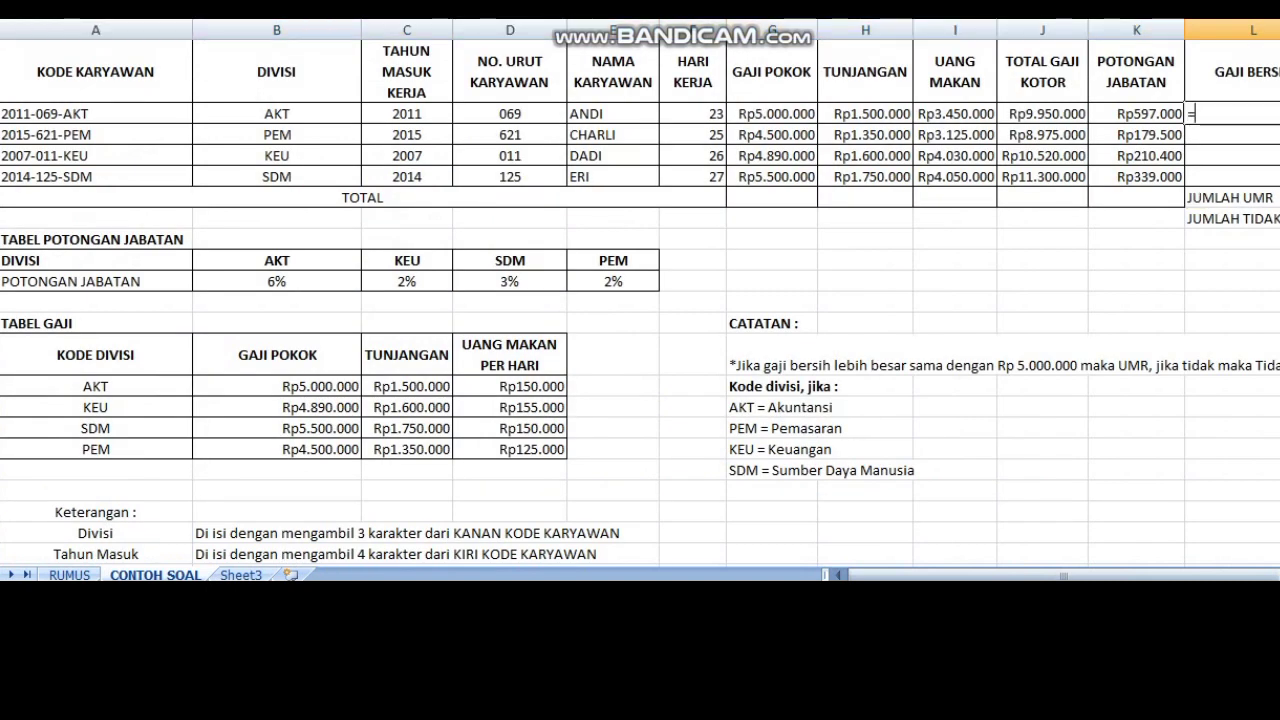
click(1043, 114)
text(-)
click(1136, 114)
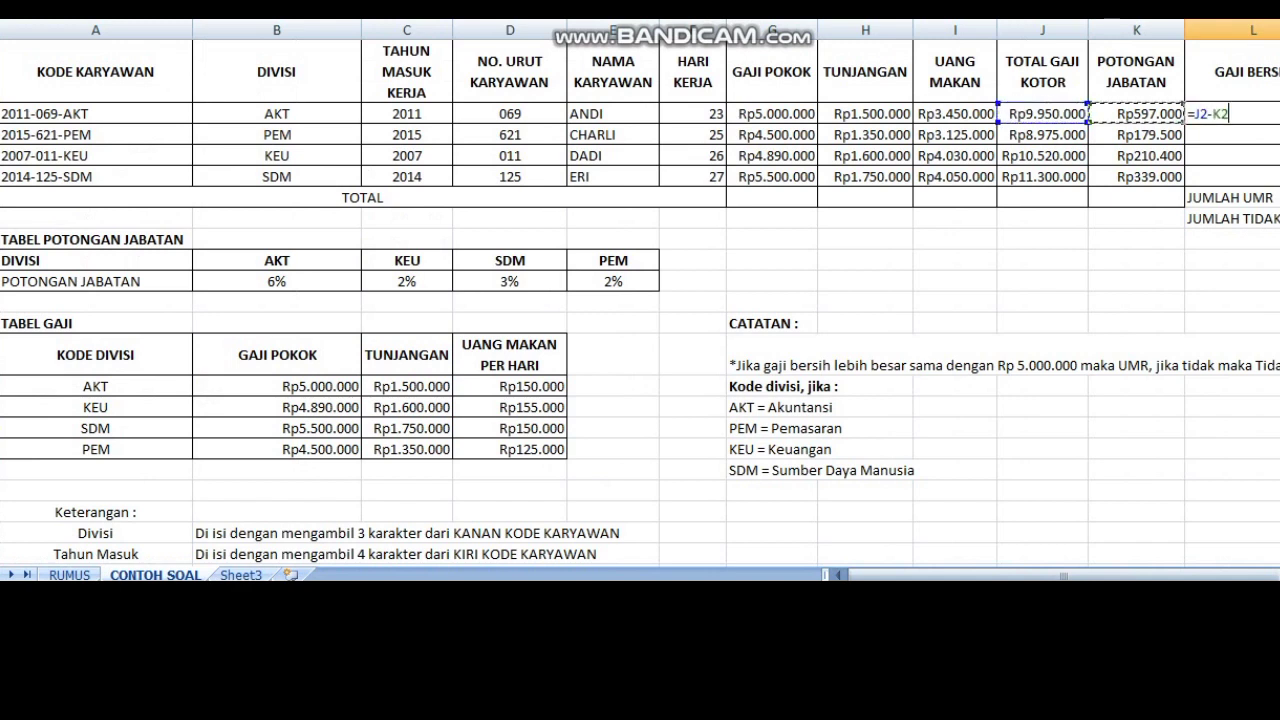
key(Return)
click(1240, 114)
drag(1279, 124, 1279, 178)
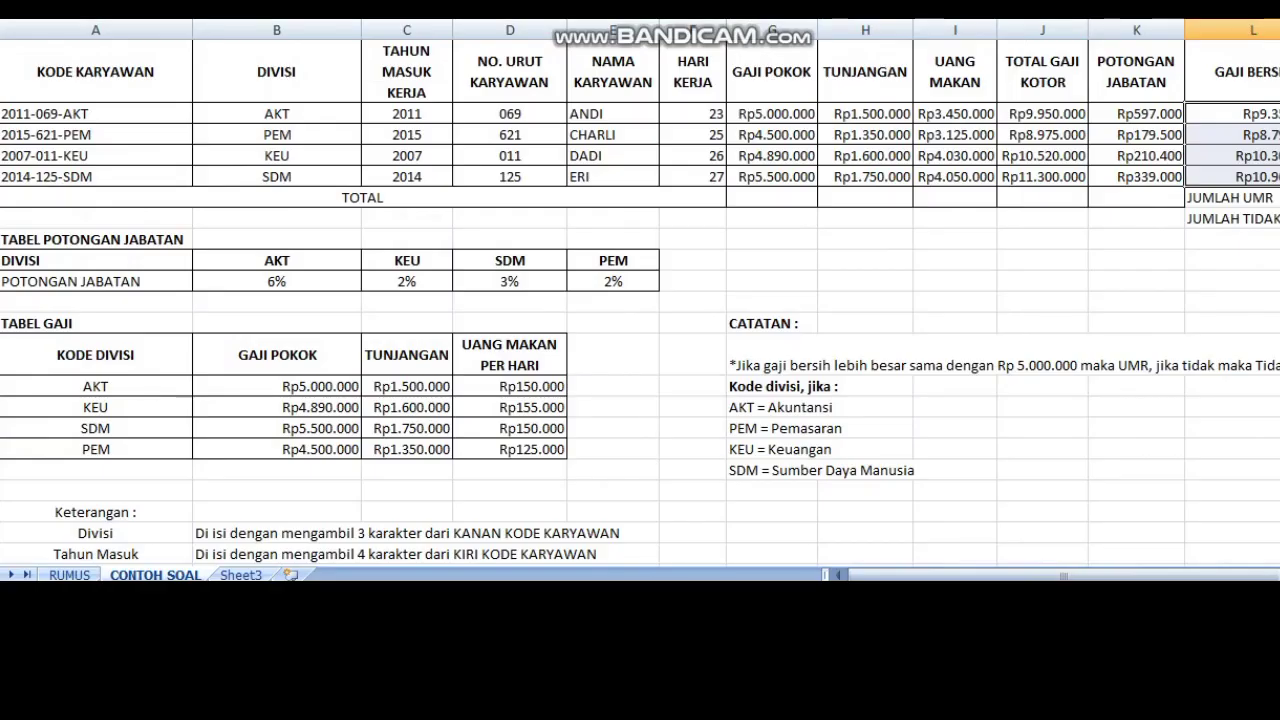
Step: Start an IF formula in M2 under KET with the logical test L2>=5000000, following the CATATAN rule
scroll(640, 300, down, 2)
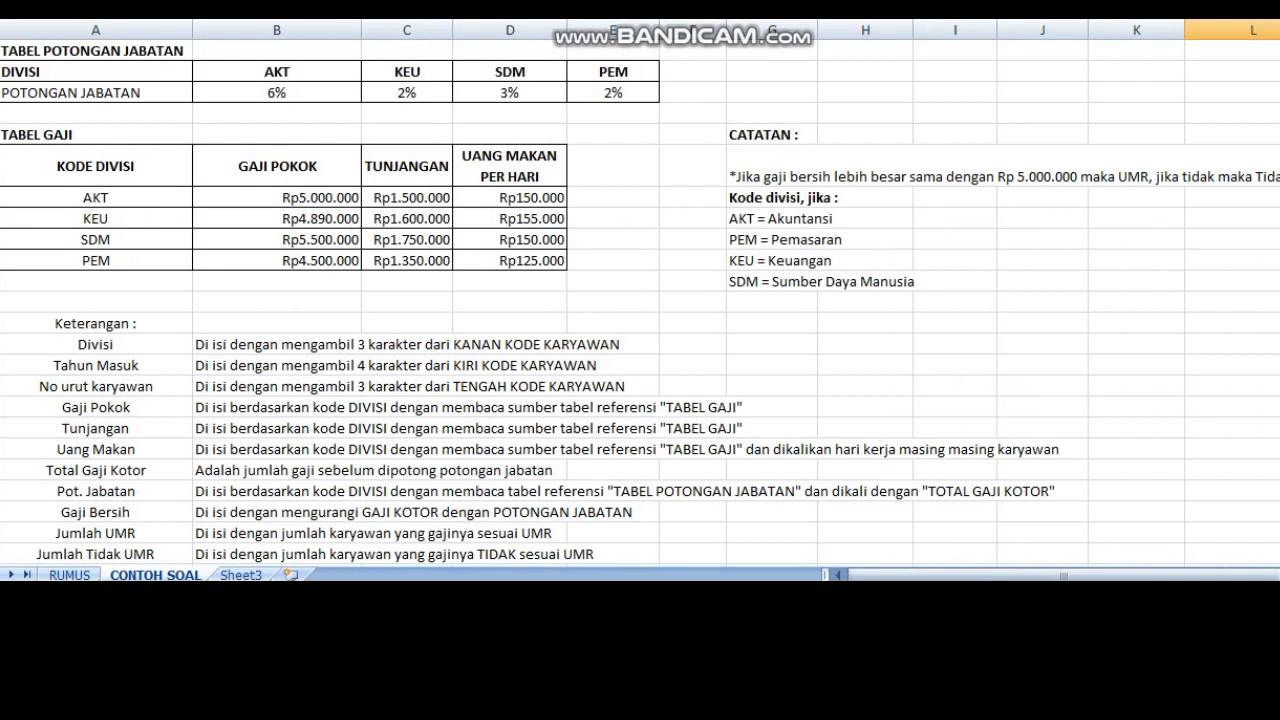
drag(0, 533, 0, 554)
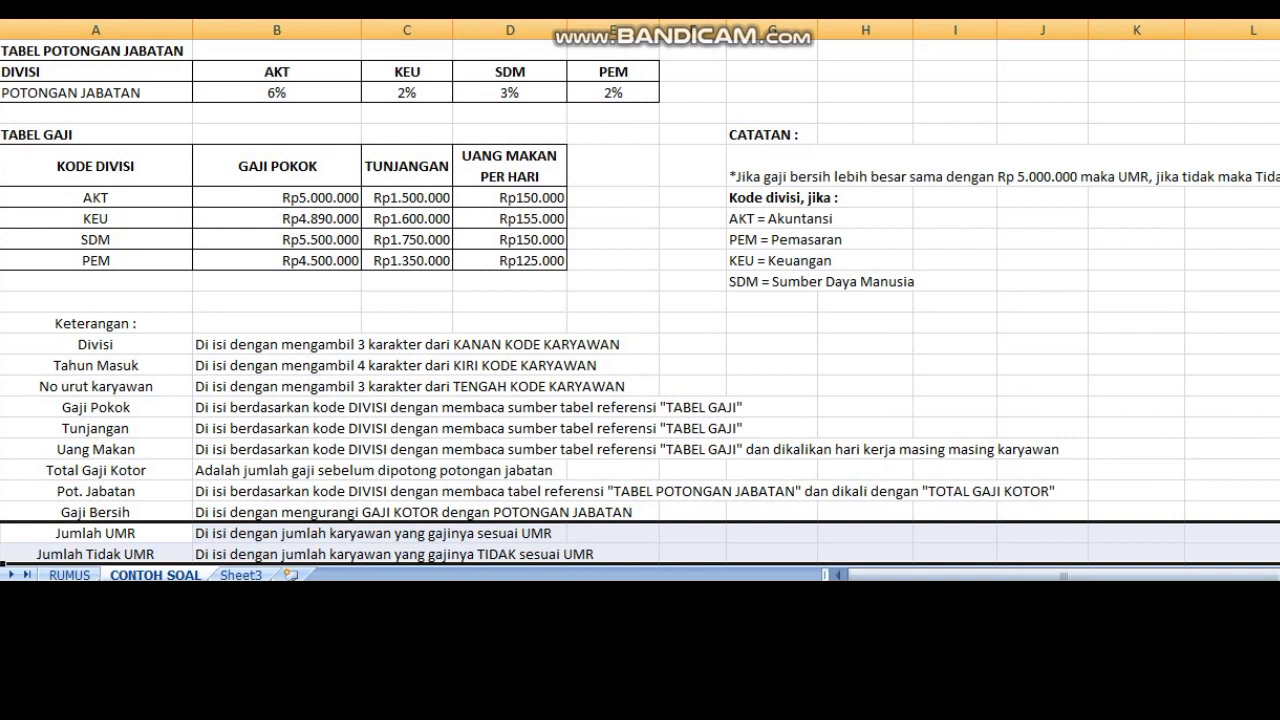
scroll(640, 300, up, 3)
drag(900, 575, 962, 575)
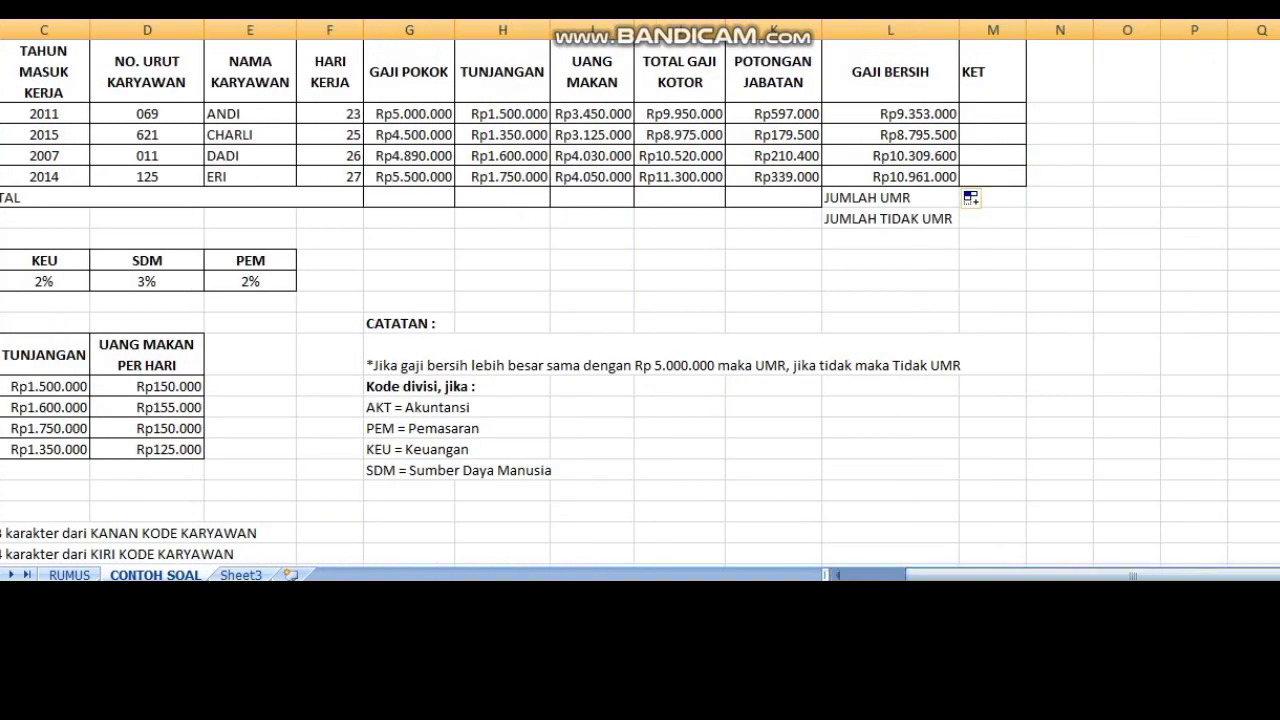
click(993, 72)
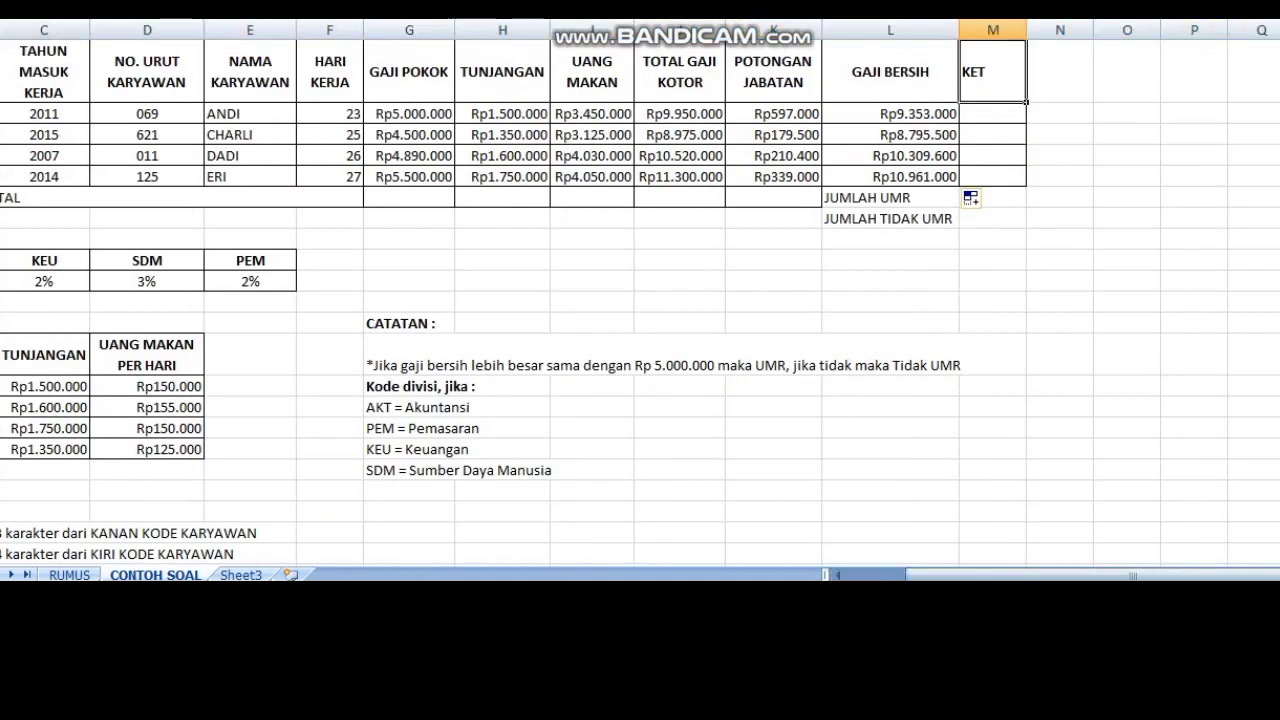
click(409, 355)
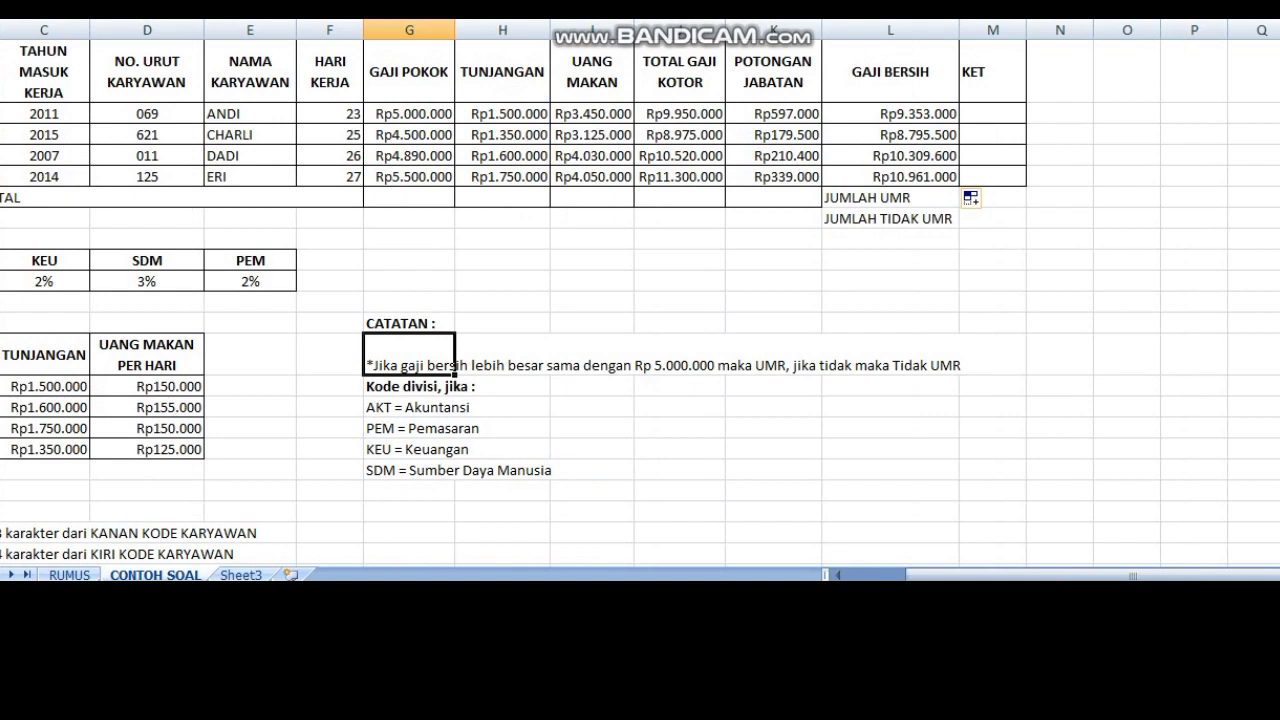
click(993, 114)
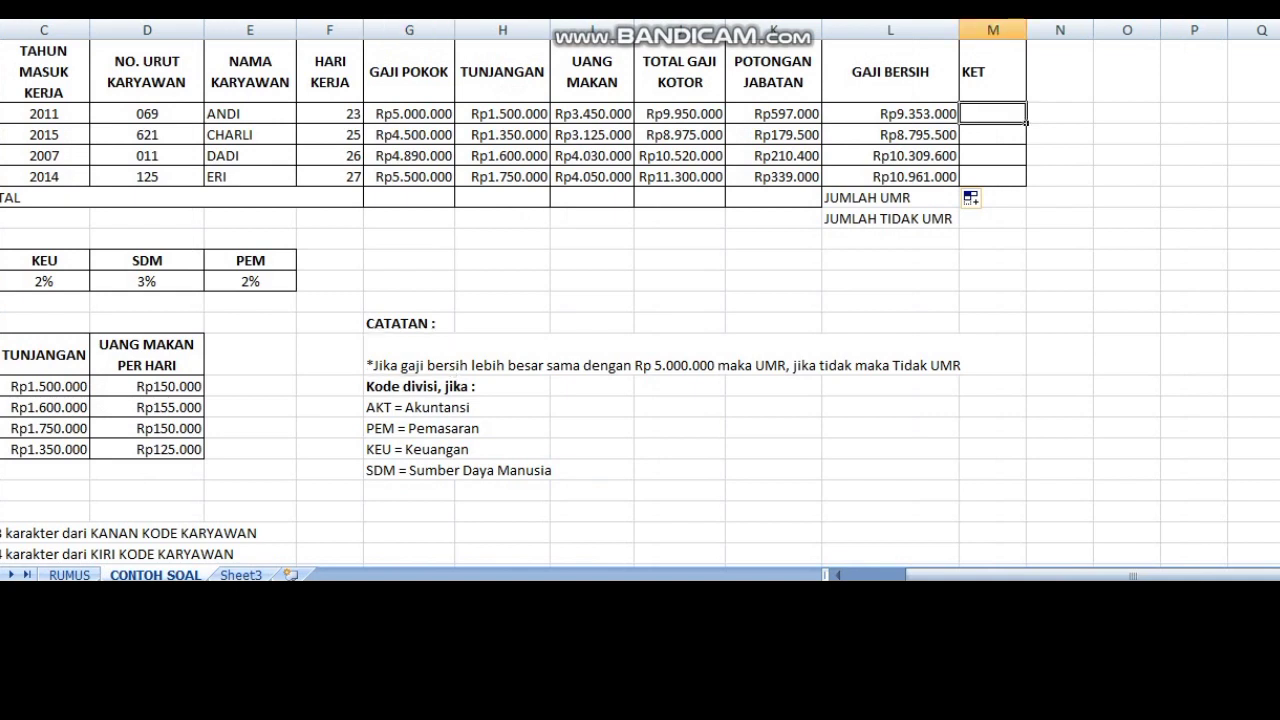
text(=if)
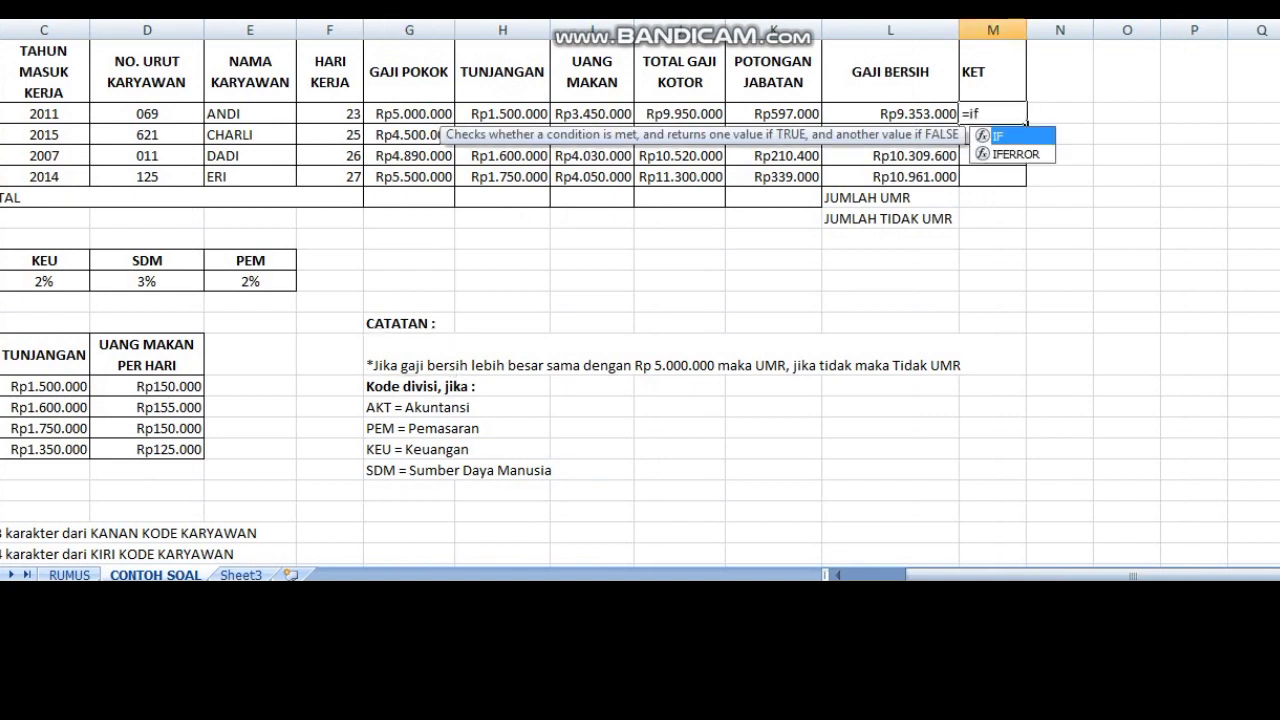
text(()
key(Left)
text(>)
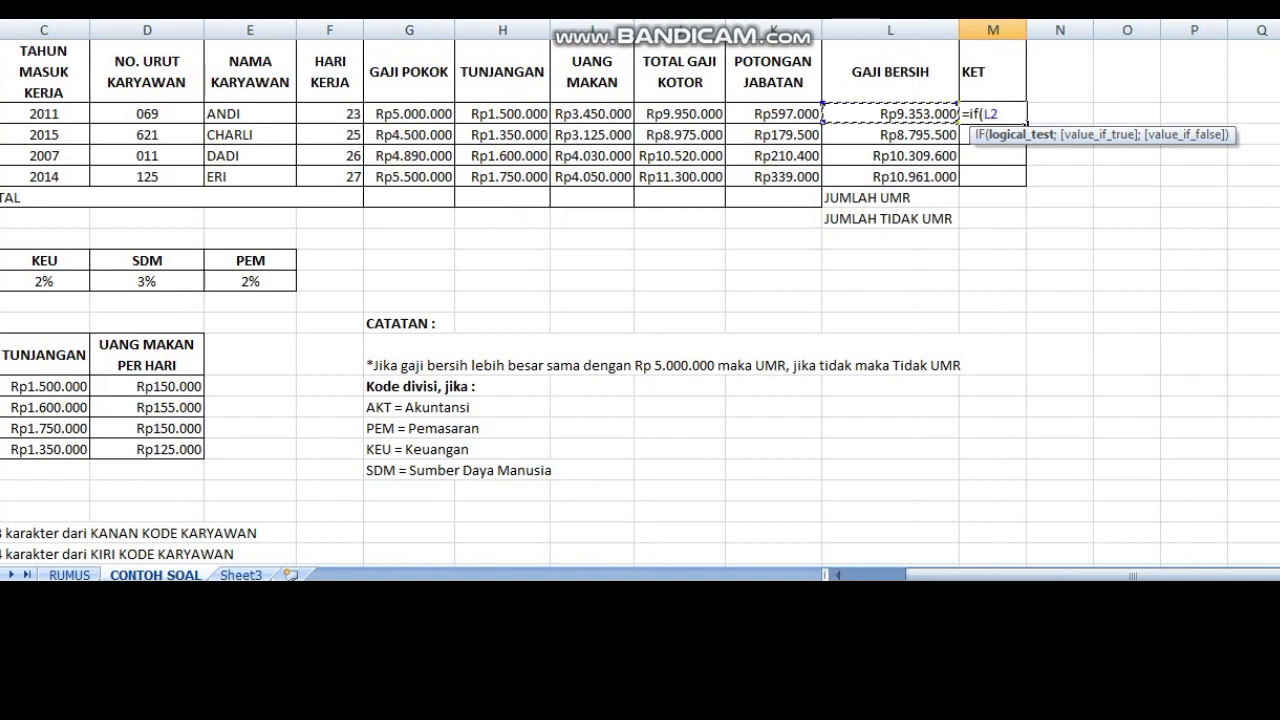
text(=5000000;)
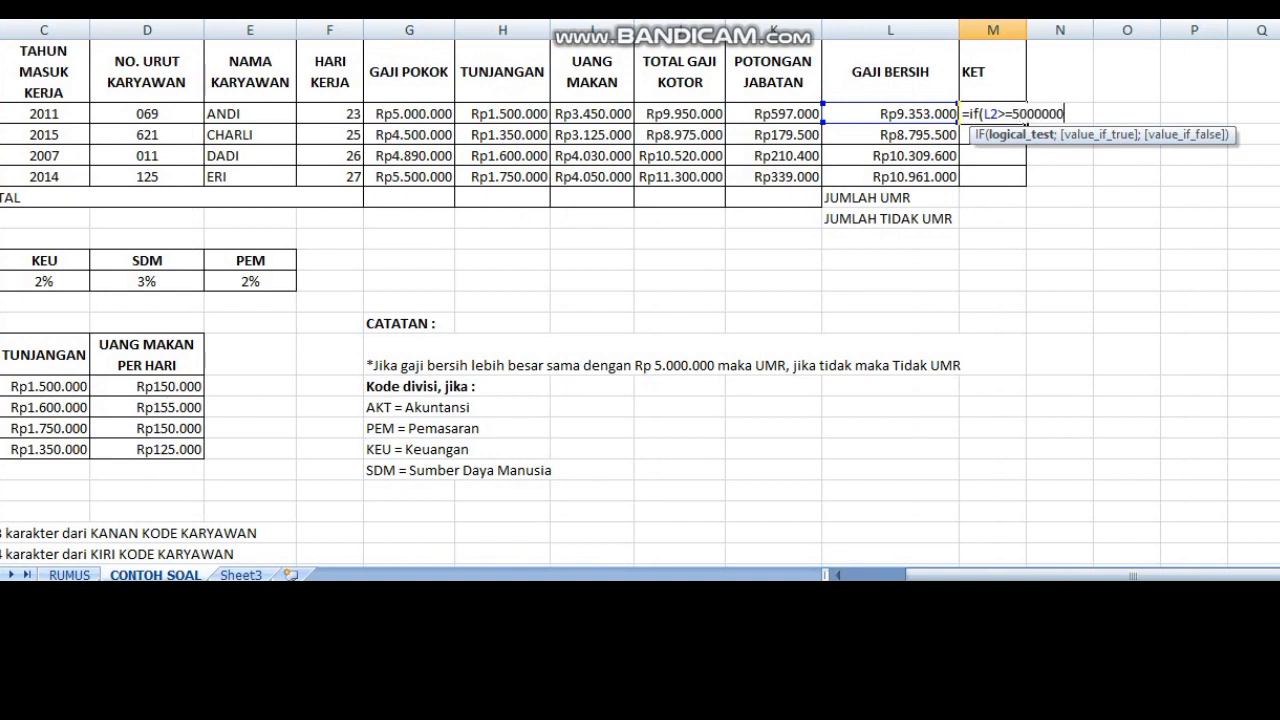
Step: Complete the M2 IF formula with "UMR" if true and "TIDAK UMR" if false, and fill it down to M5
text("U)
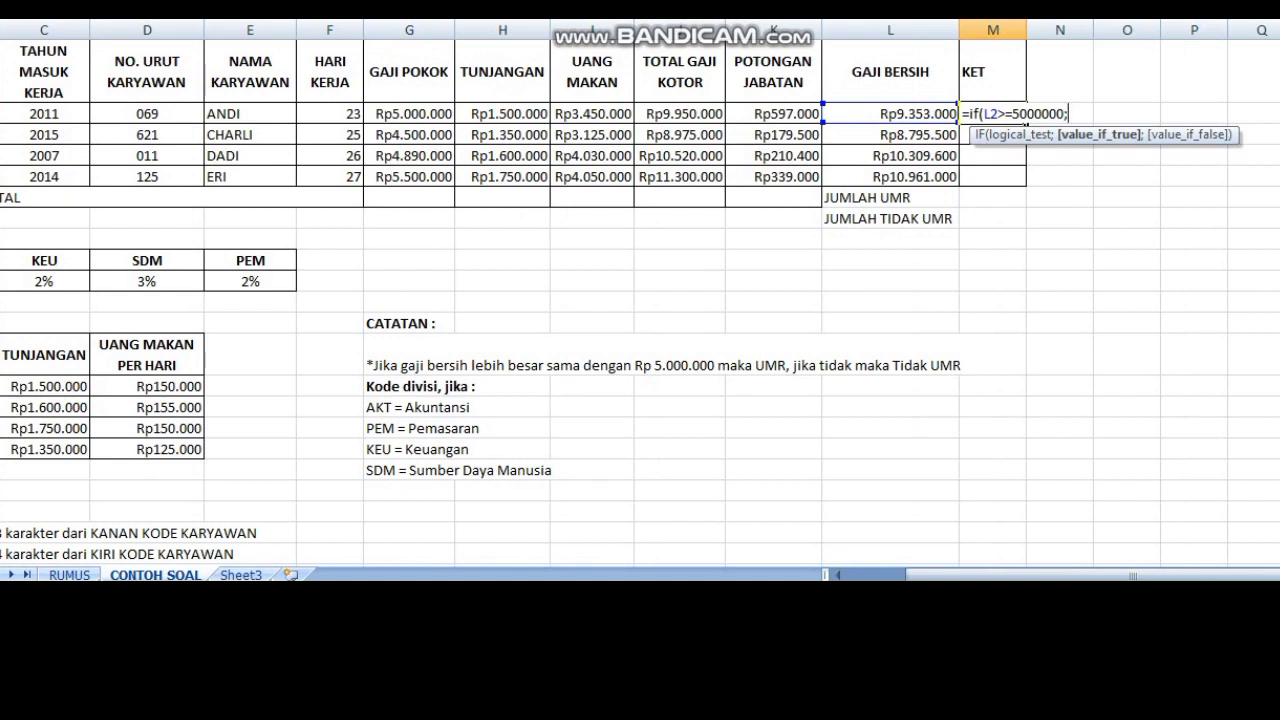
text(MR";")
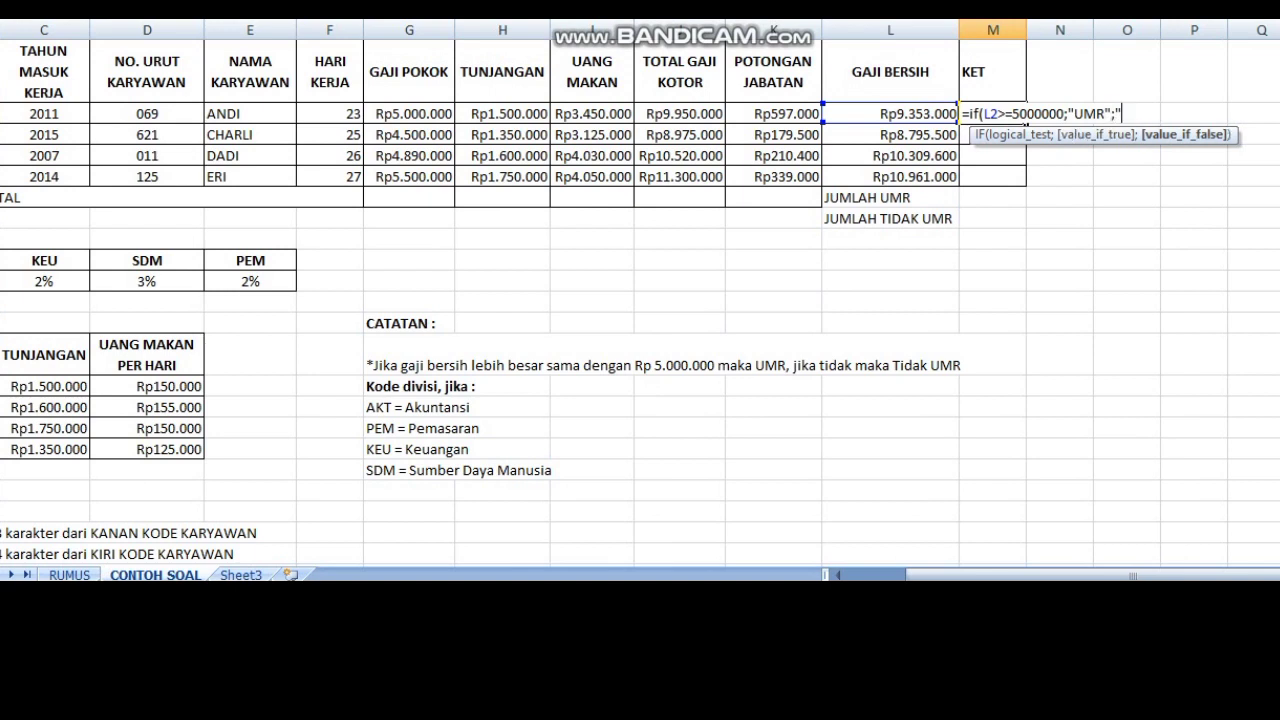
text(TIDAK UMRR)
key(BackSpace)
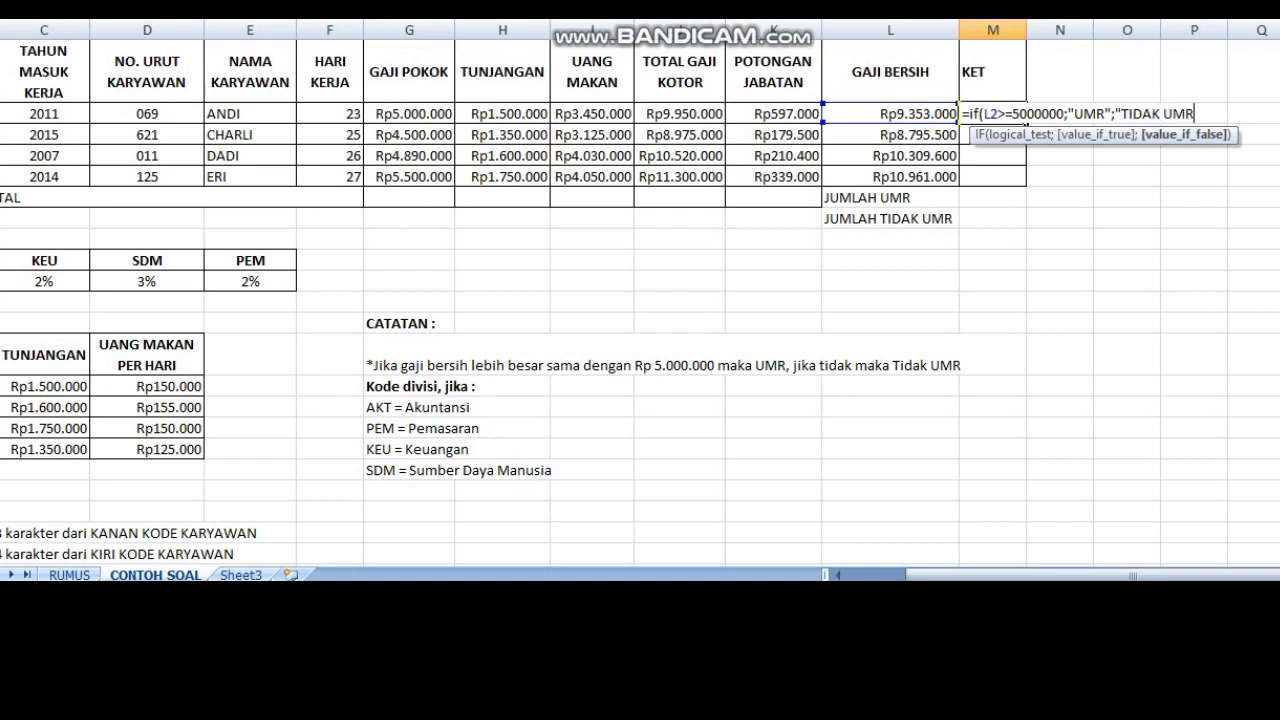
text())
key(BackSpace)
text("))
key(Return)
click(992, 114)
drag(1026, 123, 1022, 182)
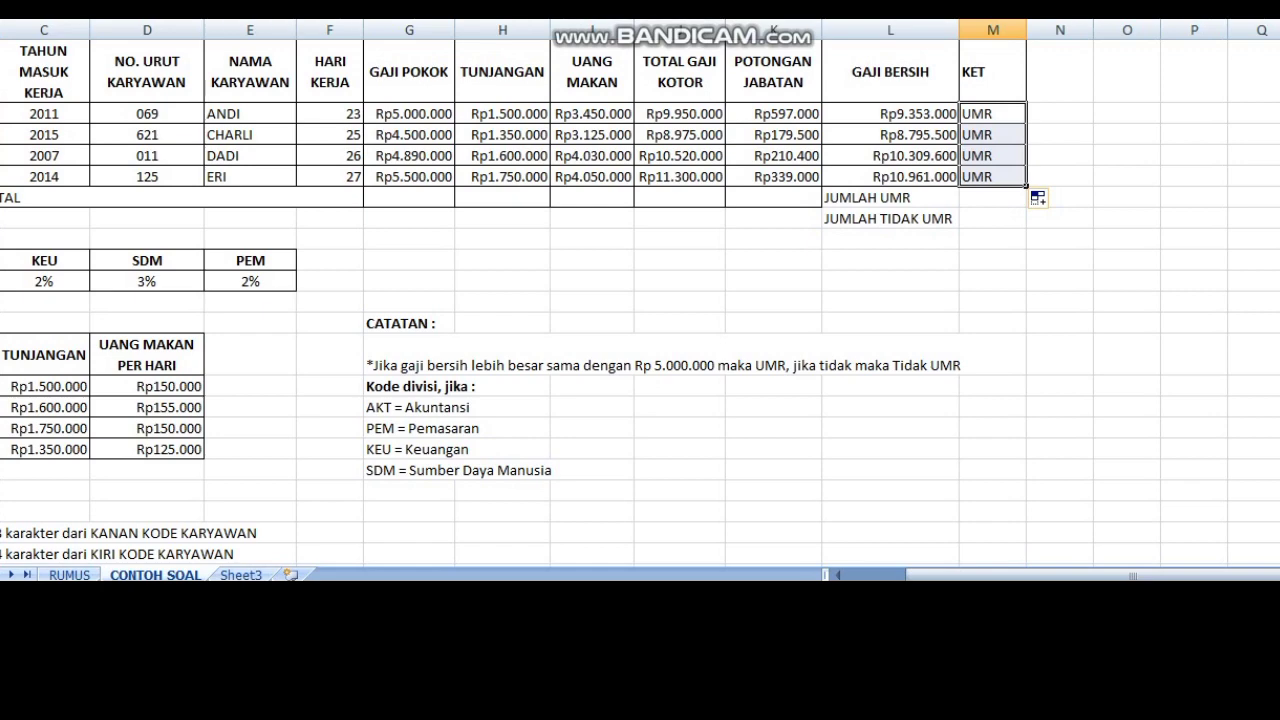
Step: Count the "UMR" entries in M2:M5 with a COUNTIF formula in M6 beside JUMLAH UMR
click(992, 260)
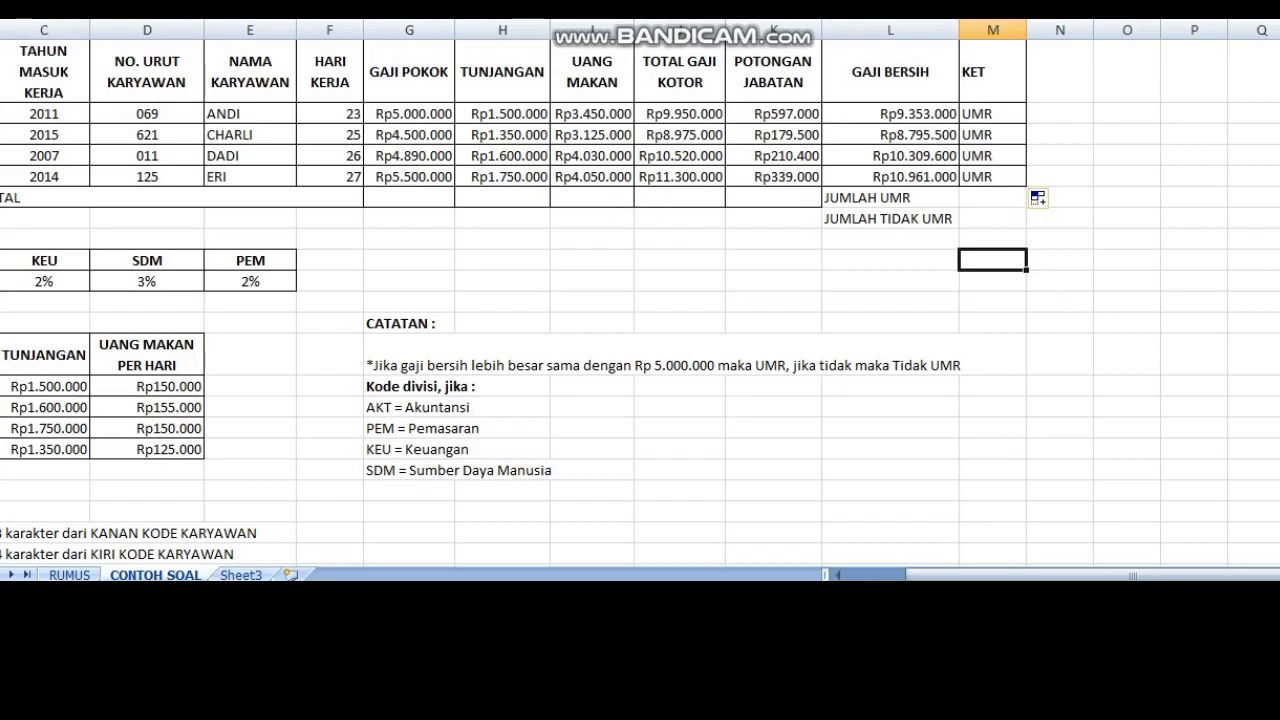
click(992, 198)
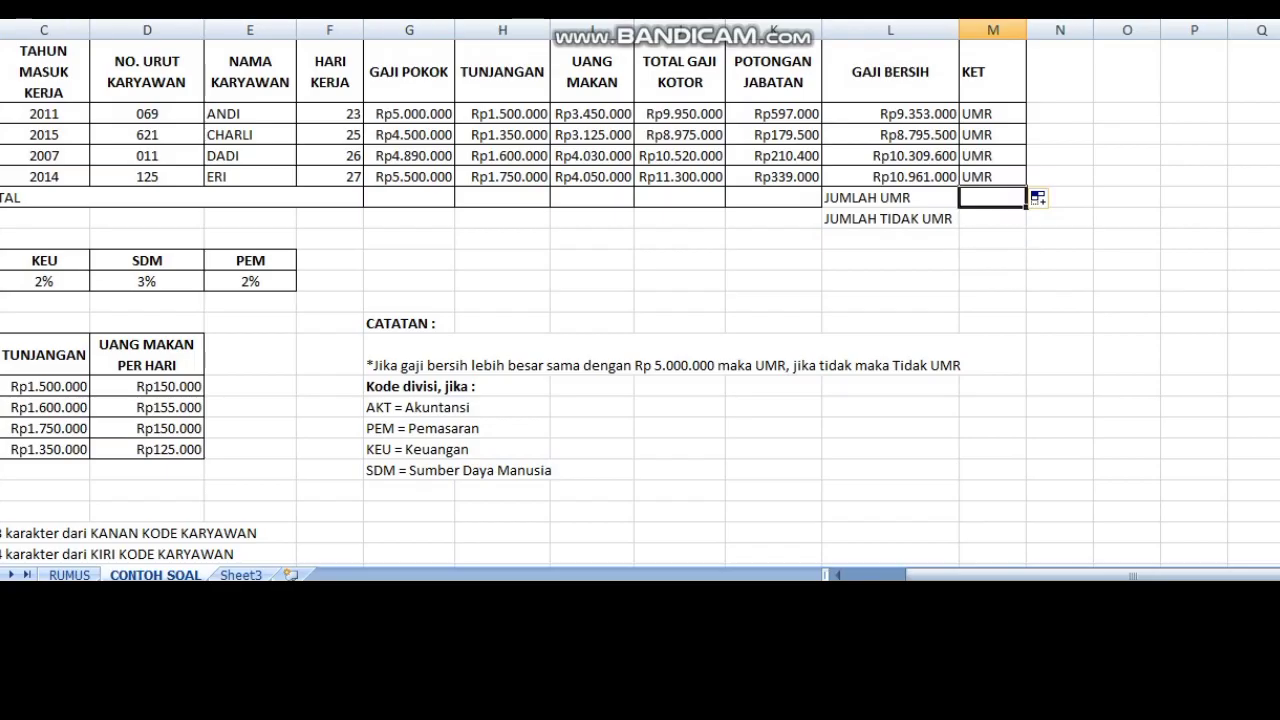
text(=c)
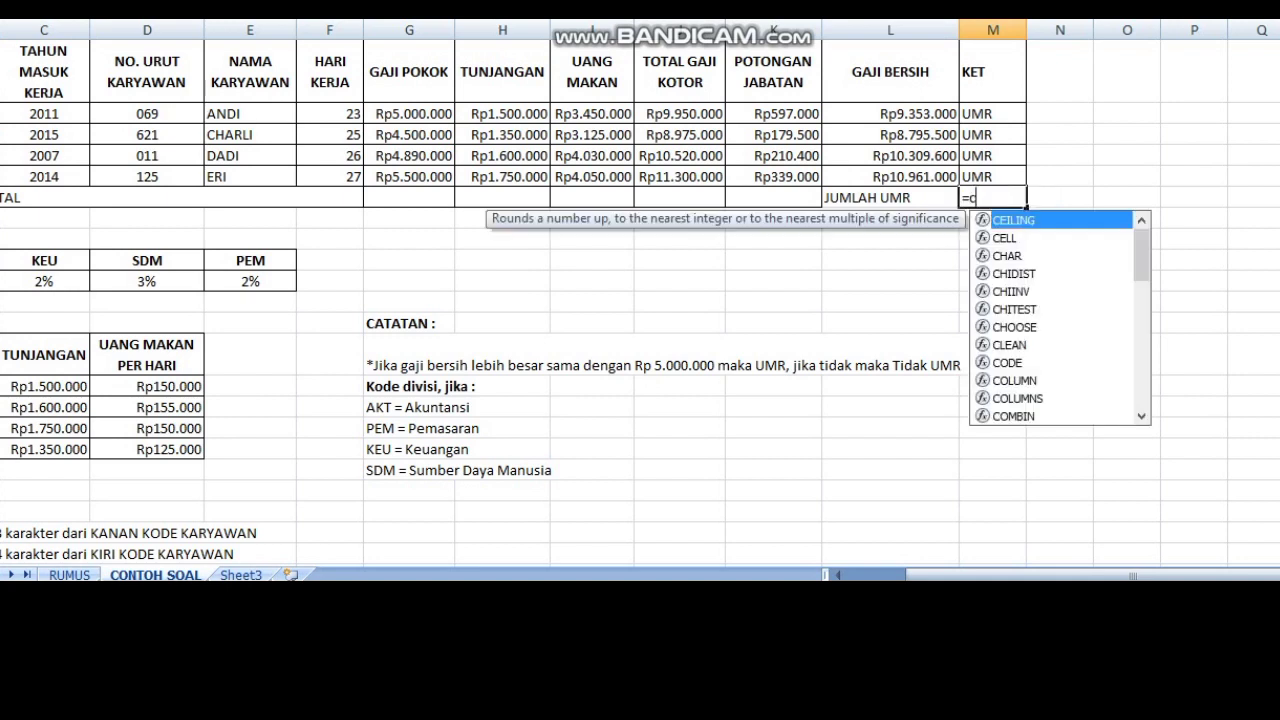
text(oun)
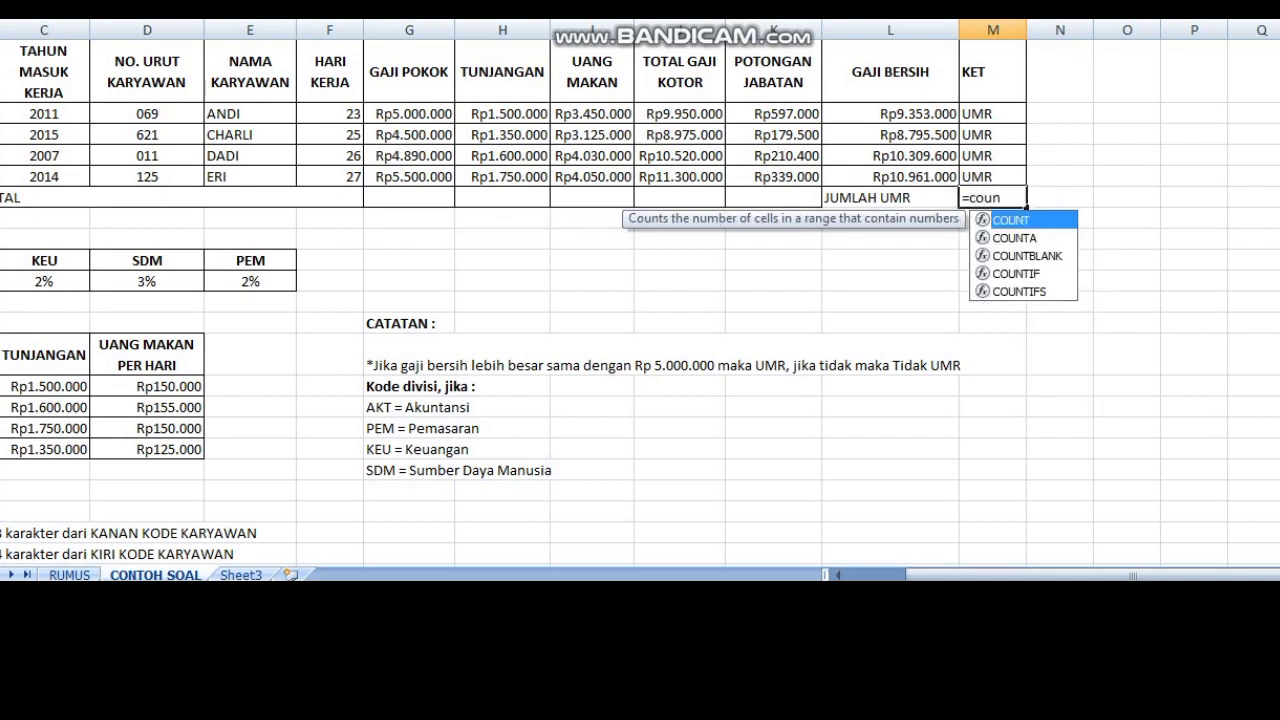
text(tif()
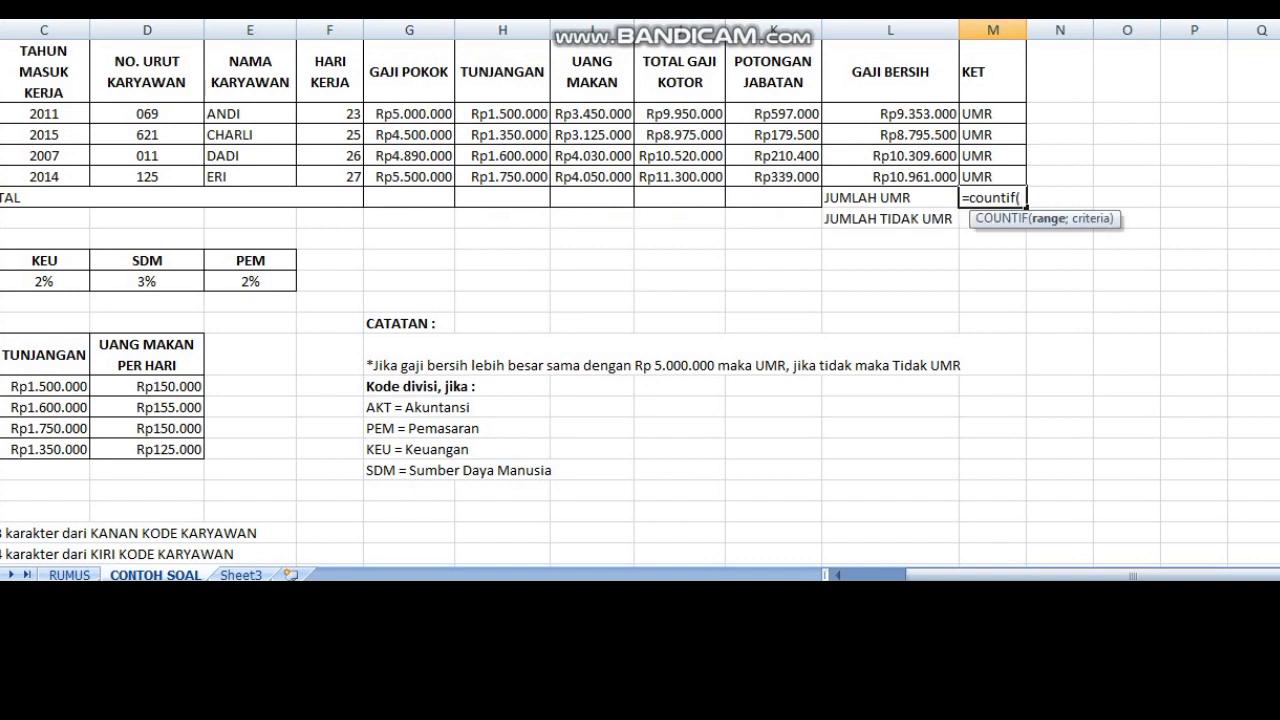
drag(990, 113, 1020, 180)
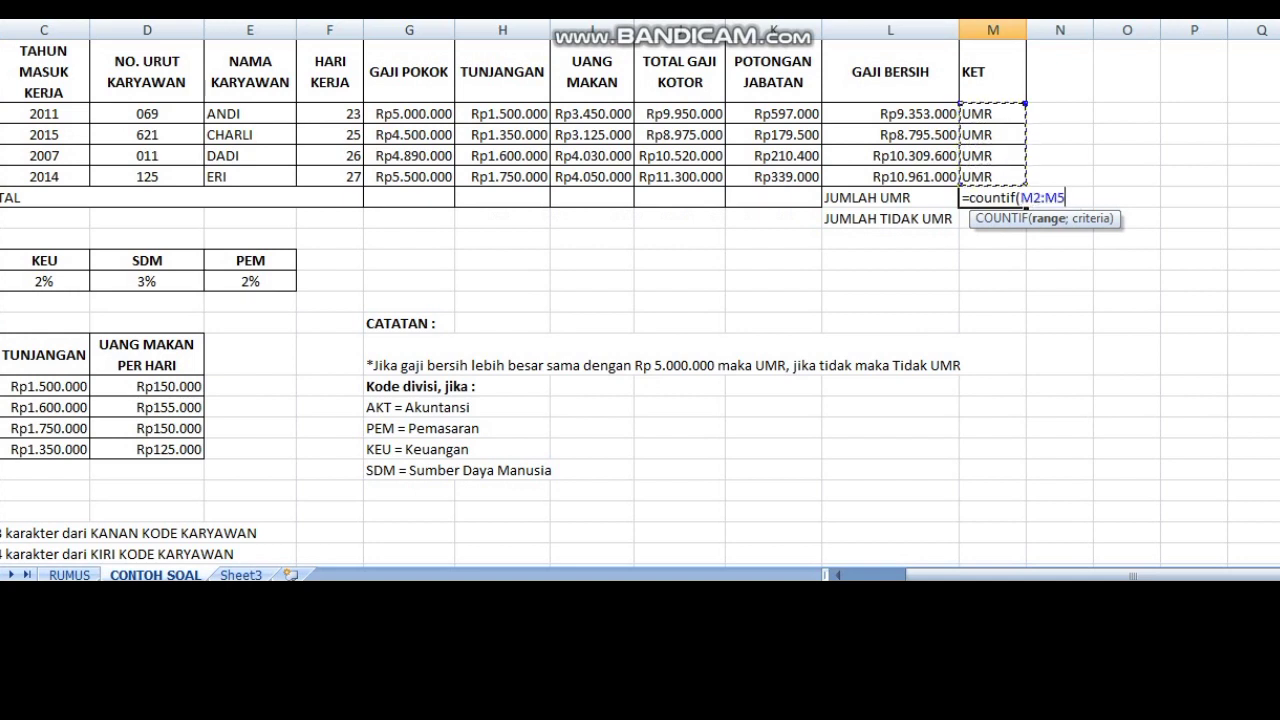
text(;)
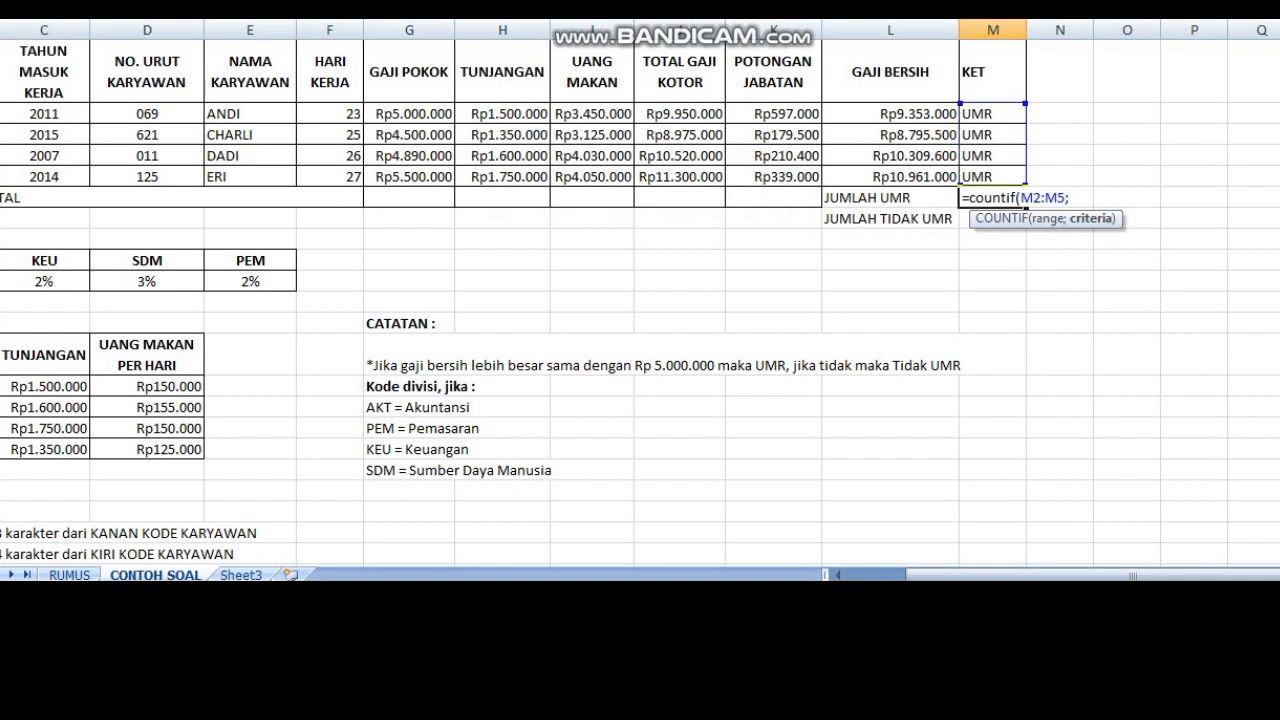
text("u)
key(BackSpace)
text(UMR"))
key(Return)
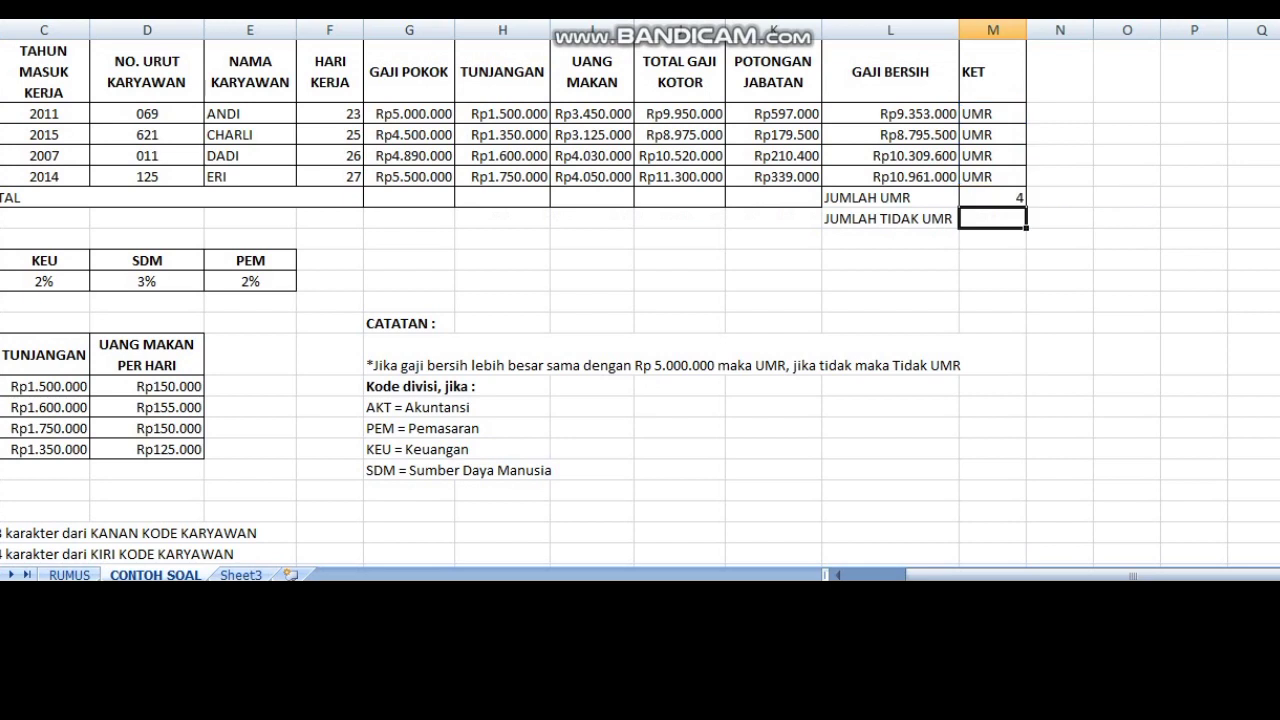
Step: Count the "TIDAK UMR" entries in M2:M5 with a COUNTIF formula in M7 beside JUMLAH TIDAK UMR
text(=countif)
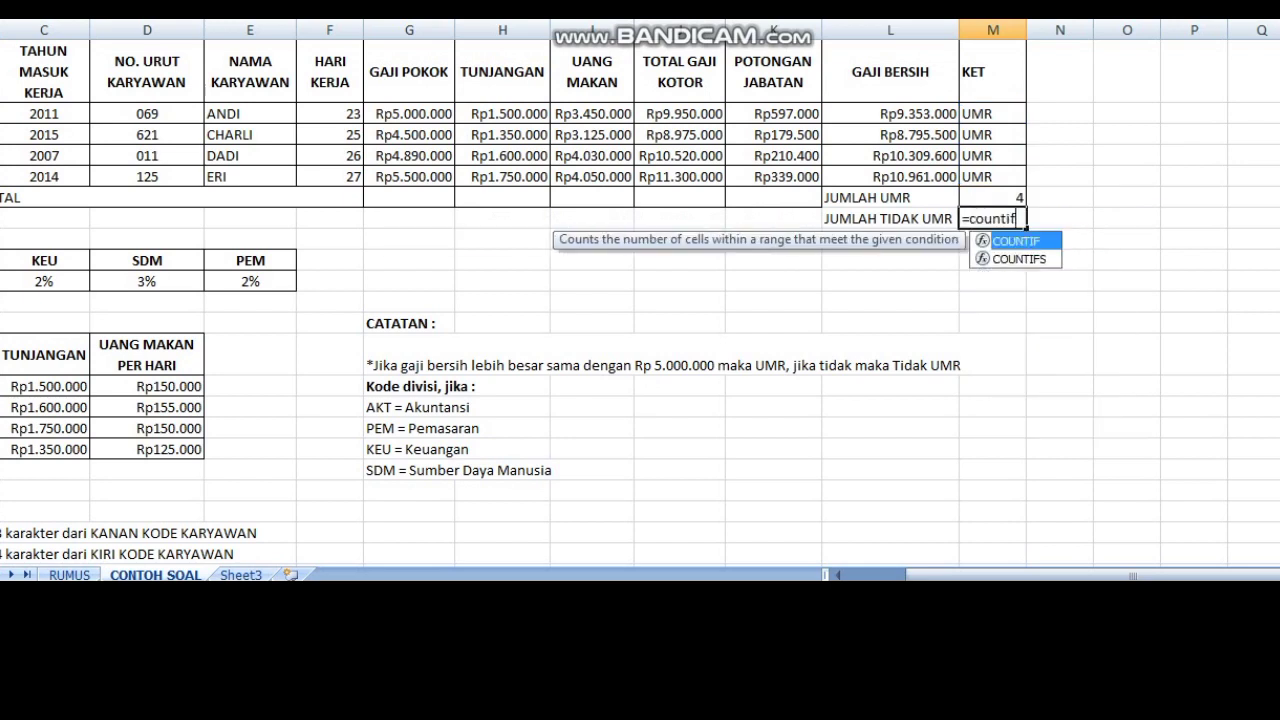
text(()
drag(990, 113, 990, 176)
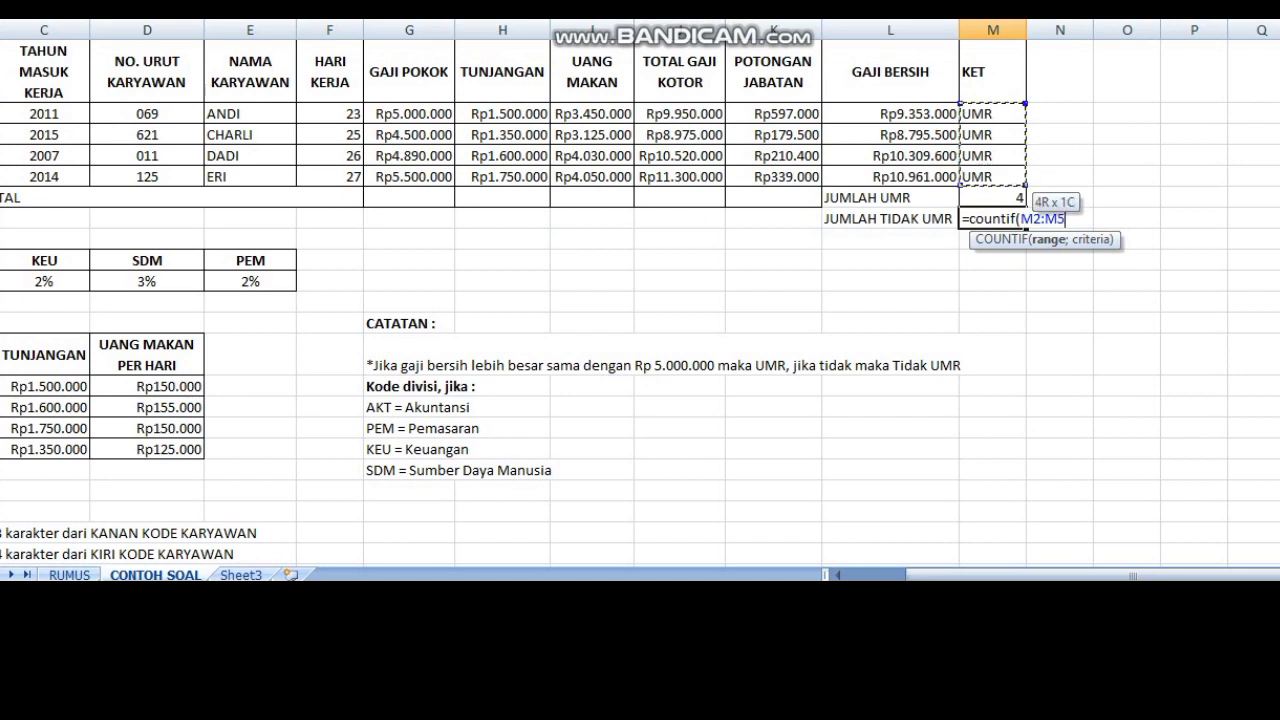
text(;"TIDAK)
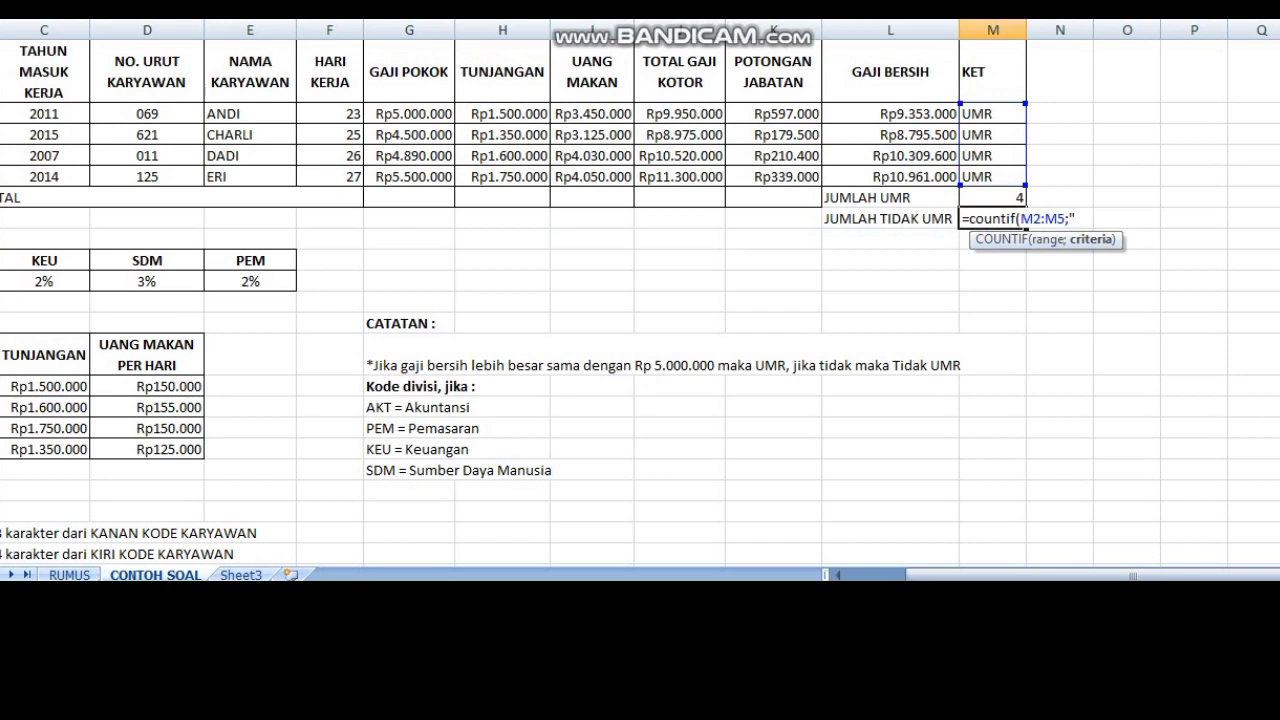
text( UMR"))
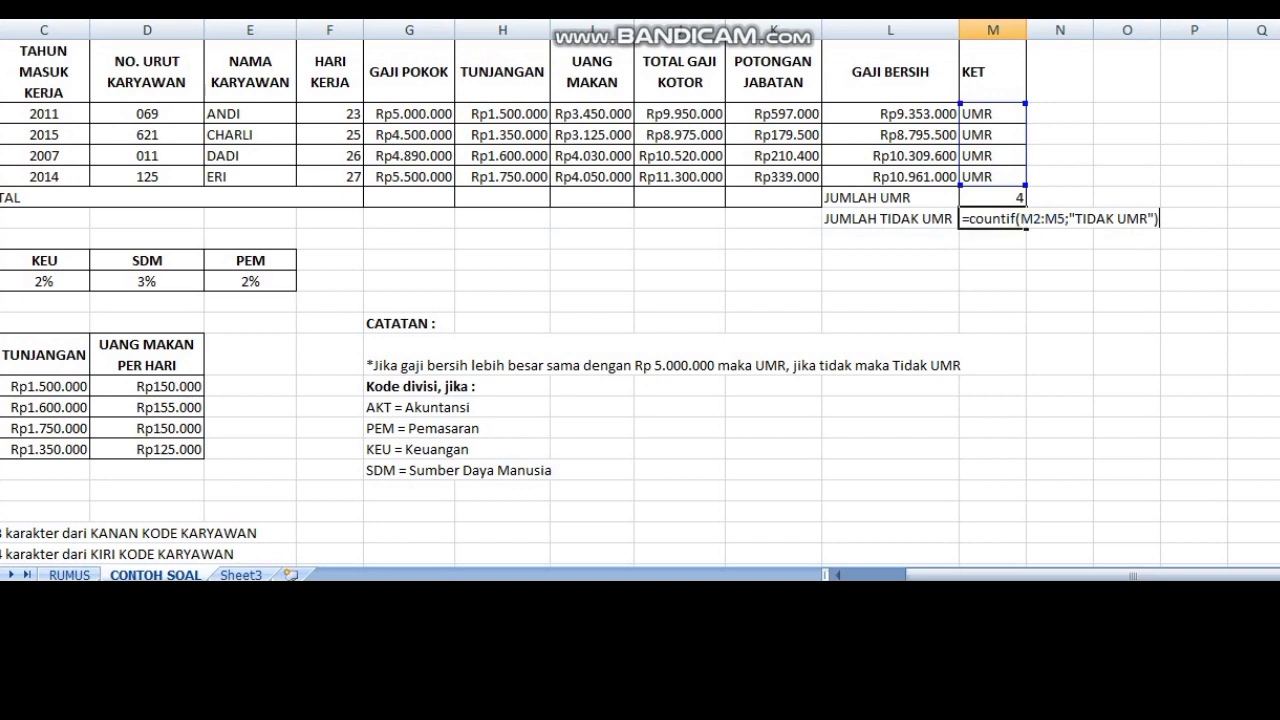
key(Return)
key(Return)
click(993, 198)
click(993, 113)
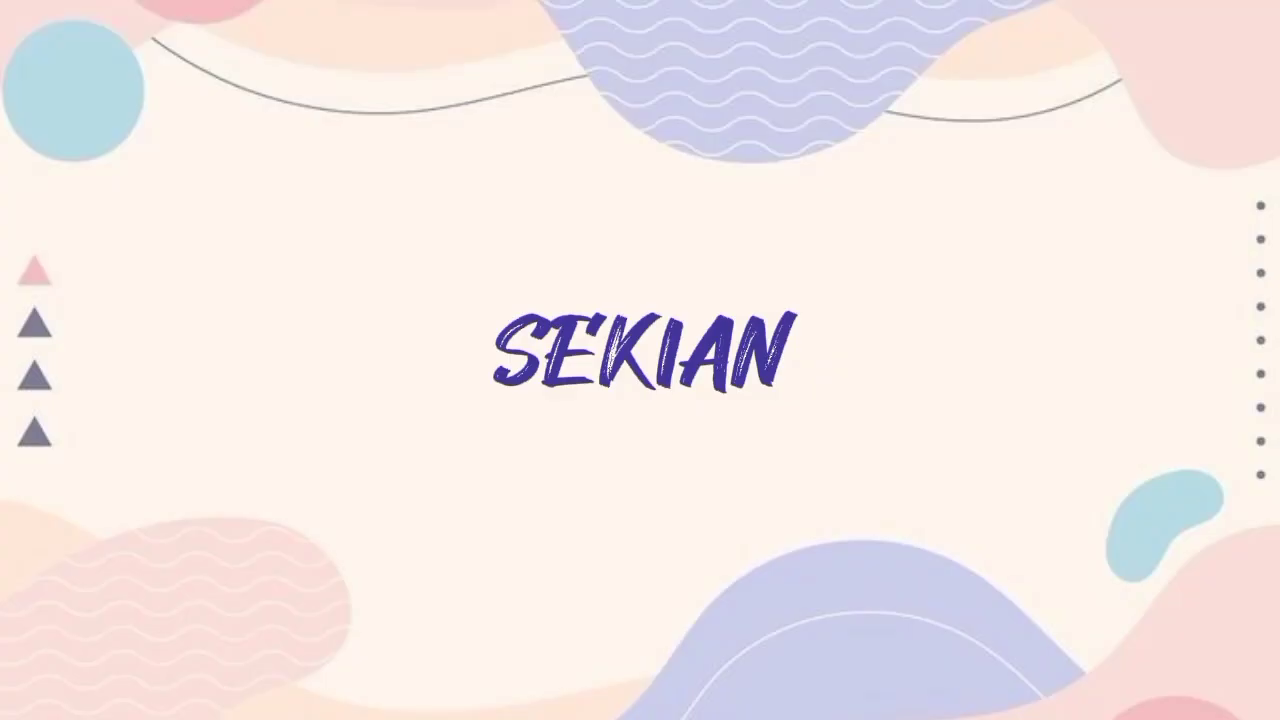